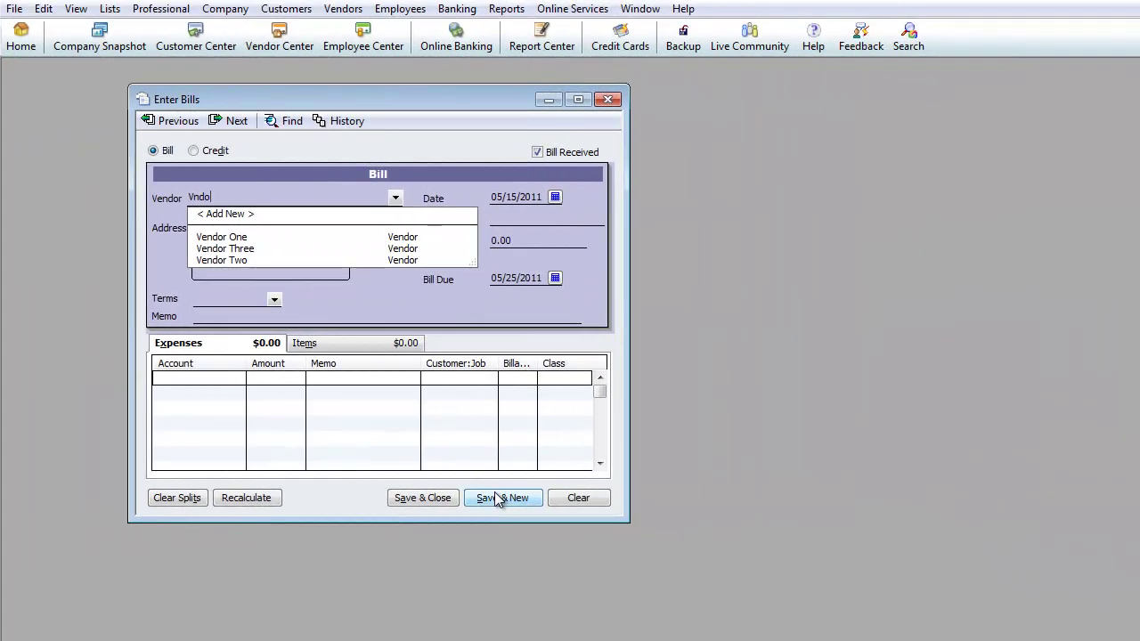
# Choose Vendor One as the bill's vendor and date the bill 05/20/2011
pyautogui.press('Down')
pyautogui.press('Tab')
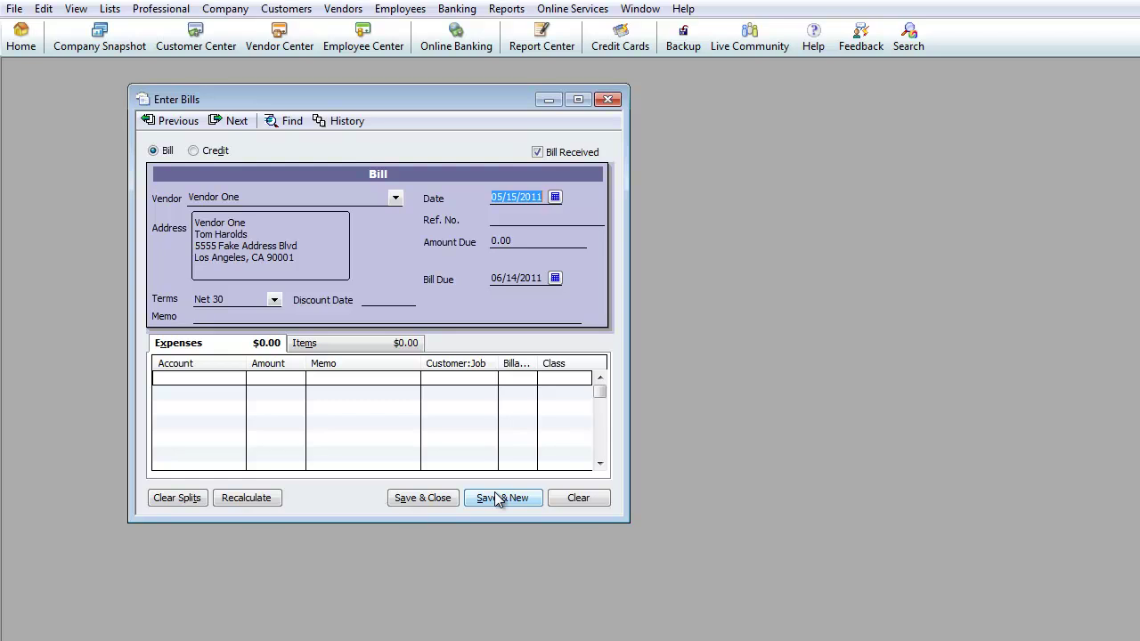
pyautogui.write('5/20')
pyautogui.press('Tab')
pyautogui.press('Tab')
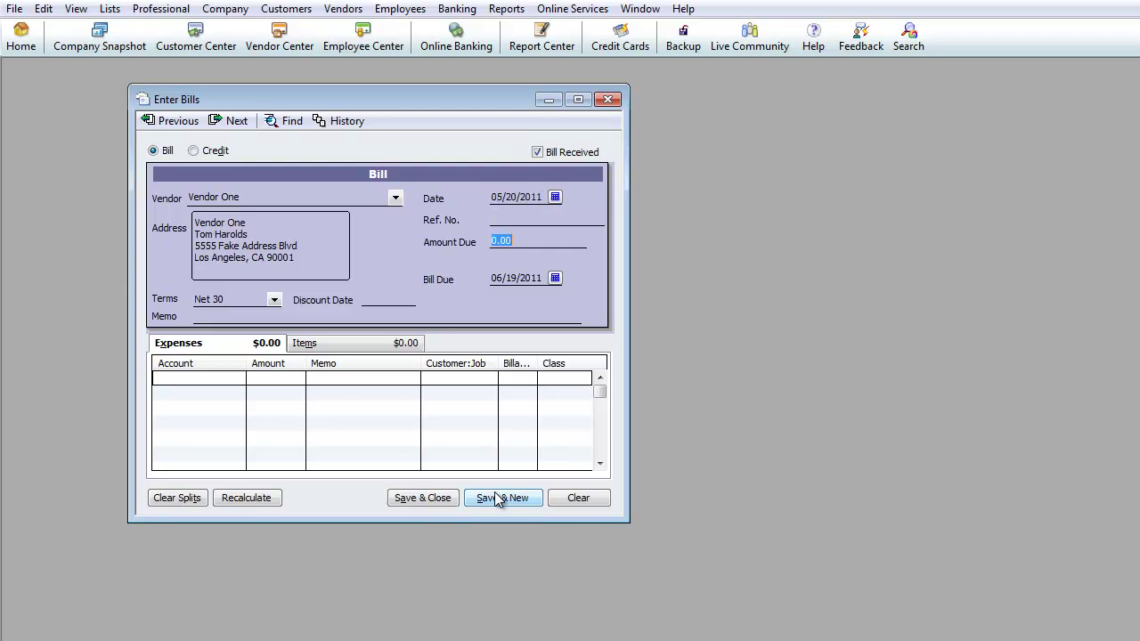
# Enter 350.00 as the amount due and move past Net 30 terms to the Account column
pyautogui.write('29.50')
pyautogui.press('Tab')
pyautogui.hotkey('shift', 'Tab')
pyautogui.write('35')
pyautogui.press('BackSpace')
pyautogui.press('BackSpace')
pyautogui.write('350')
pyautogui.press('Tab')
pyautogui.press('Tab')
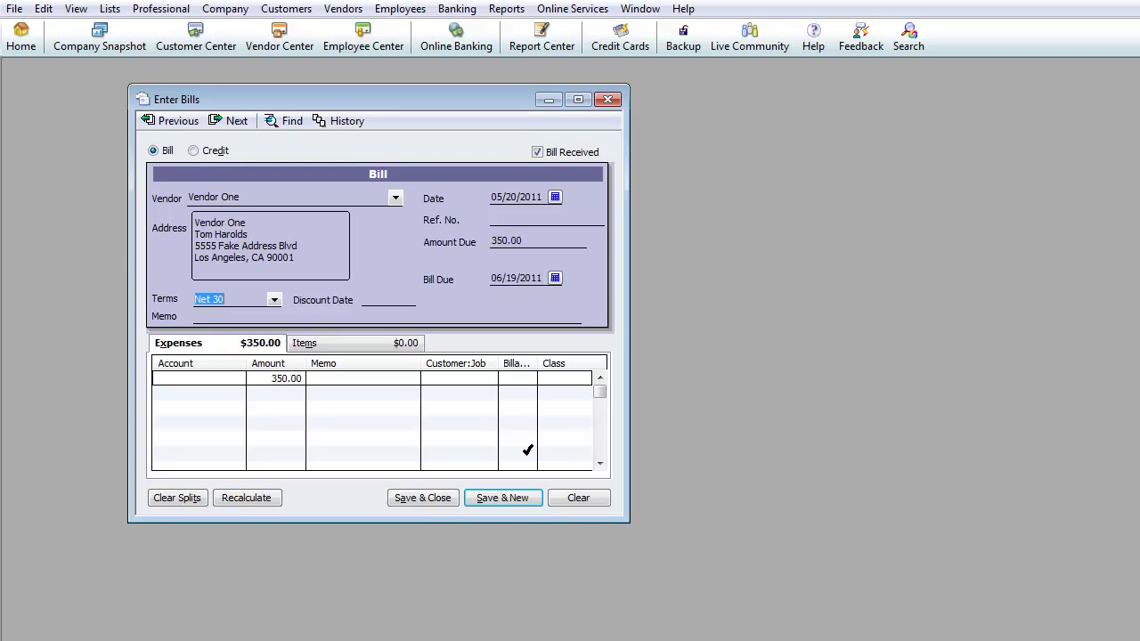
pyautogui.press('Tab')
pyautogui.press('Tab')
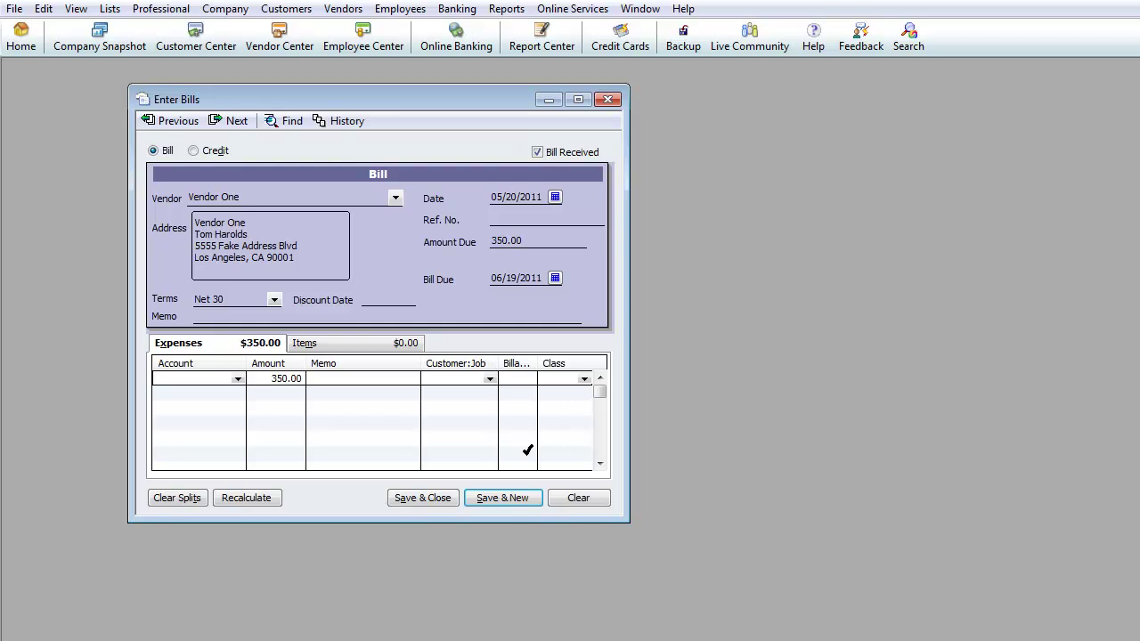
pyautogui.hotkey('alt', 'Down')
pyautogui.press('Escape')
# Charge the 350.00 expense line to Contracted Services and save the Vendor One bill
pyautogui.click(237, 378)
pyautogui.click(494, 424)
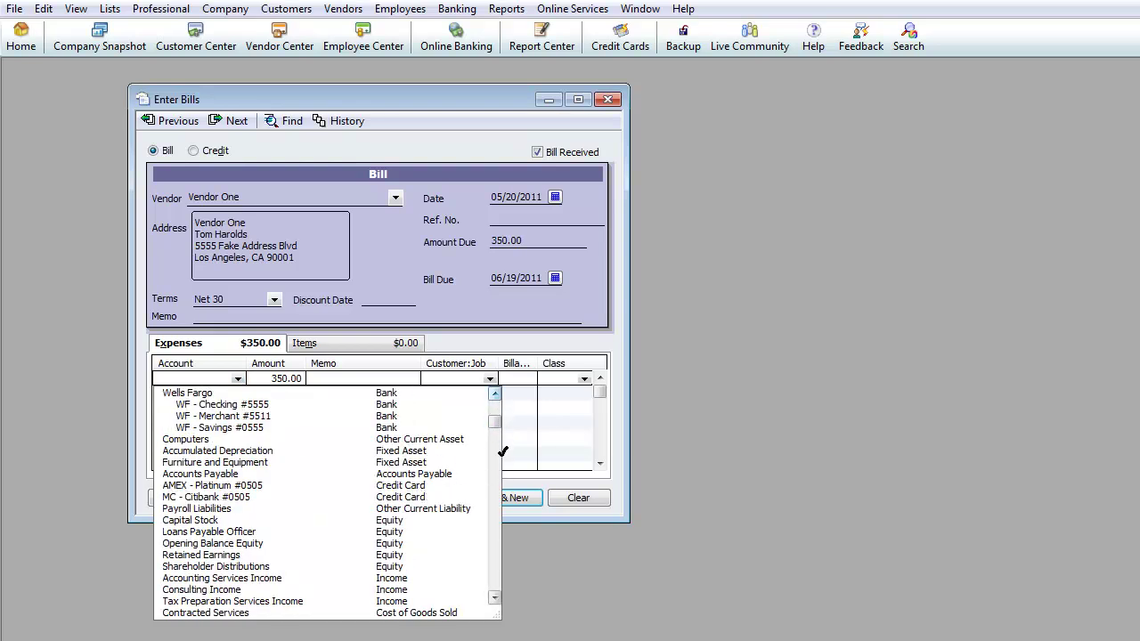
pyautogui.click(494, 597)
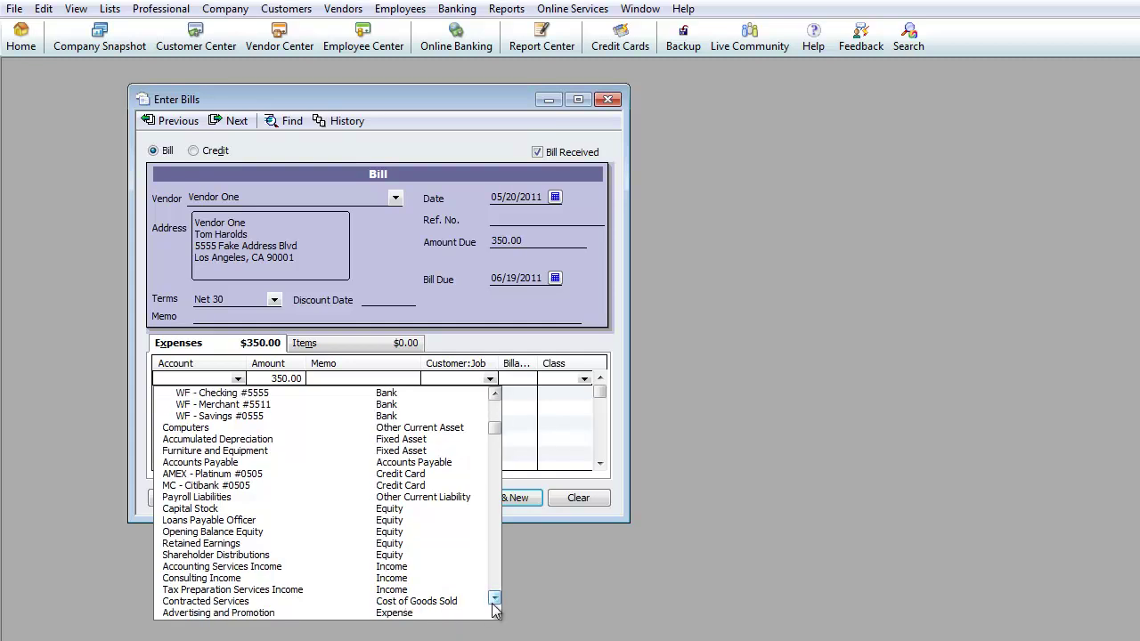
pyautogui.click(494, 598)
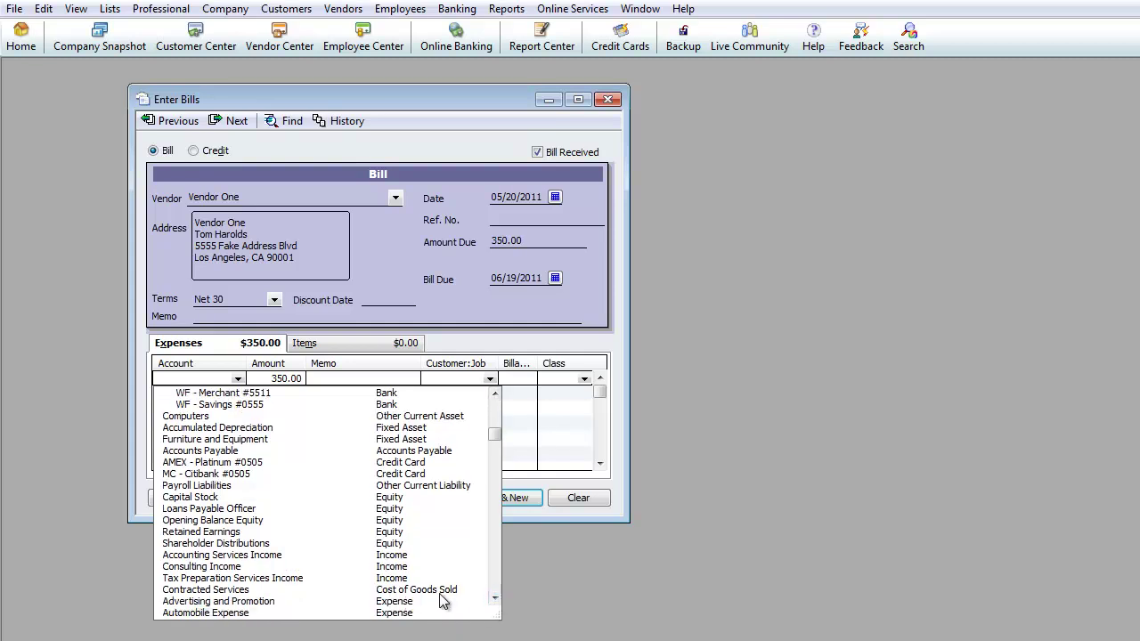
pyautogui.click(426, 589)
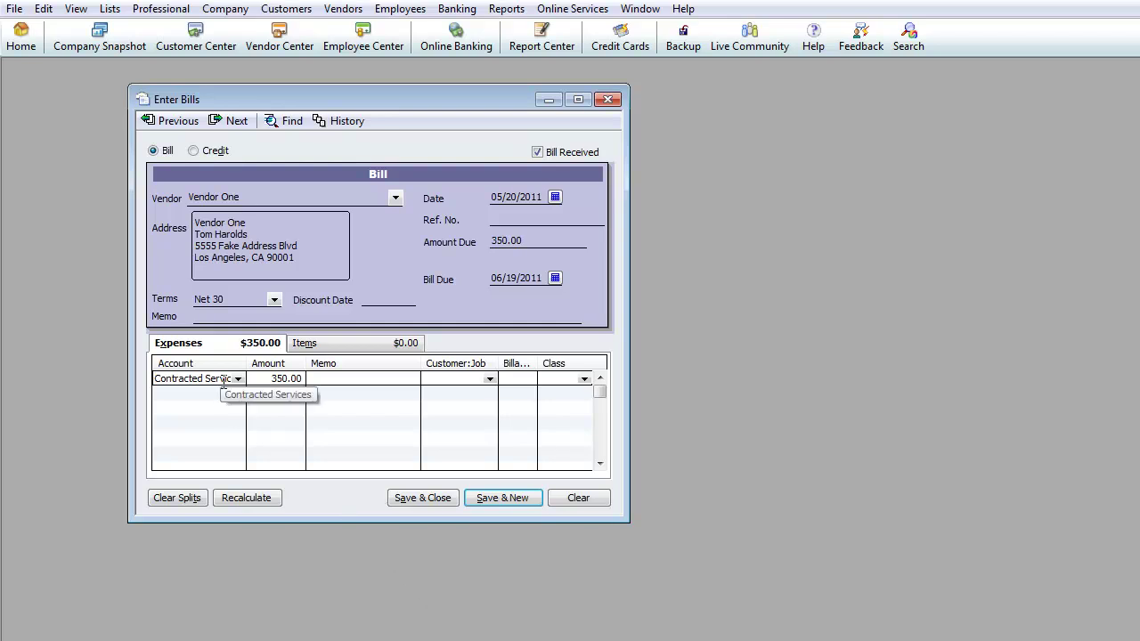
pyautogui.click(157, 383)
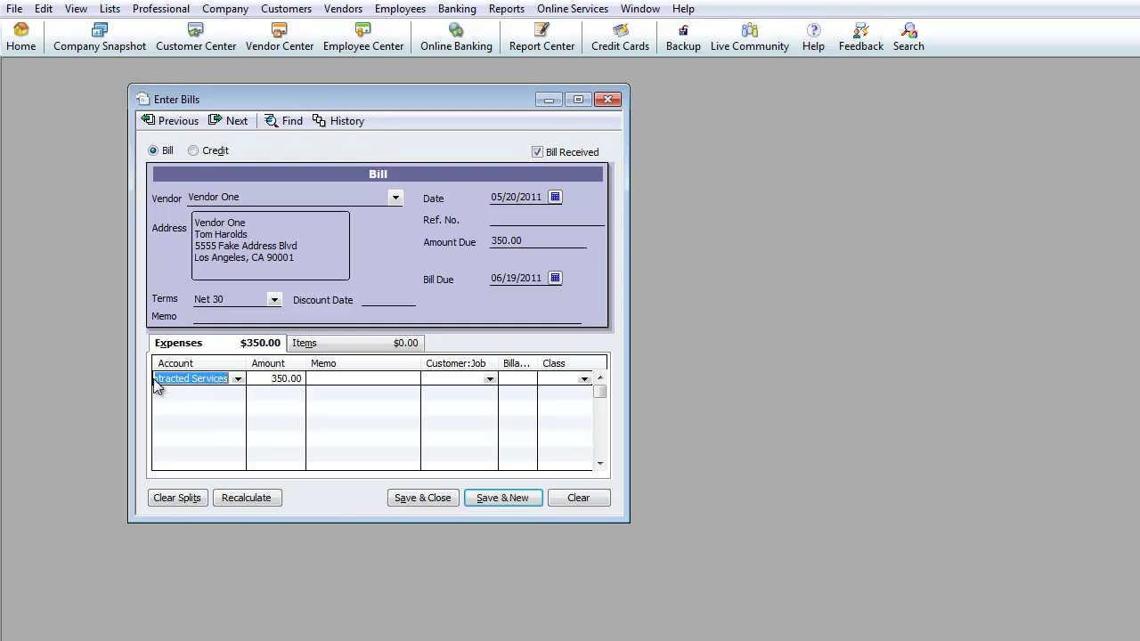
pyautogui.moveTo(228, 378); pyautogui.dragTo(149, 378)
pyautogui.click(238, 379)
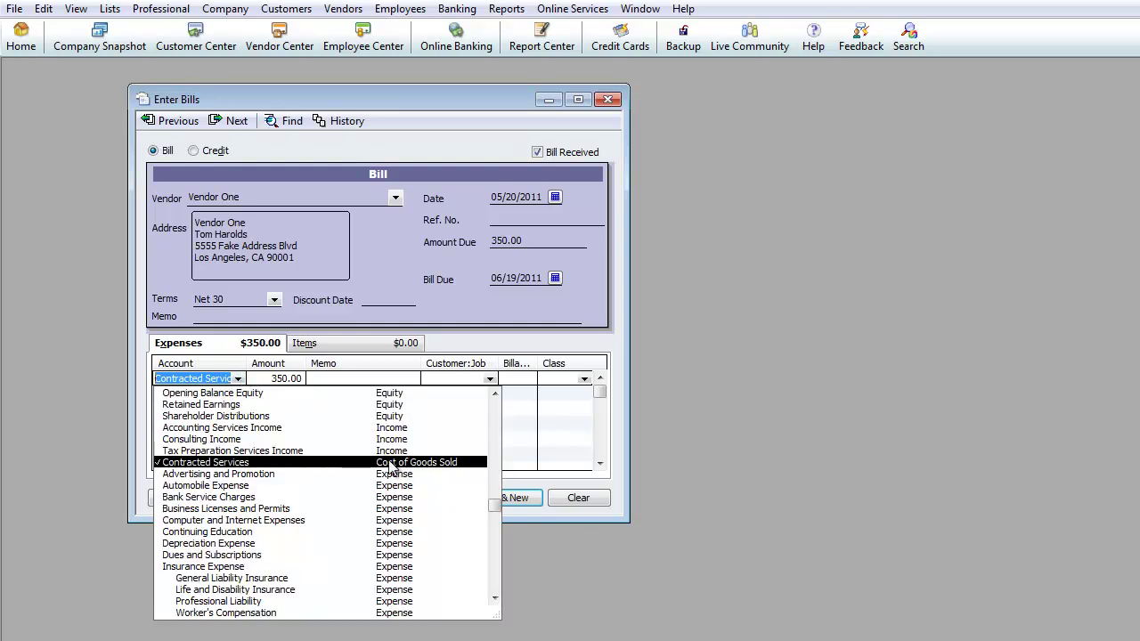
pyautogui.click(328, 380)
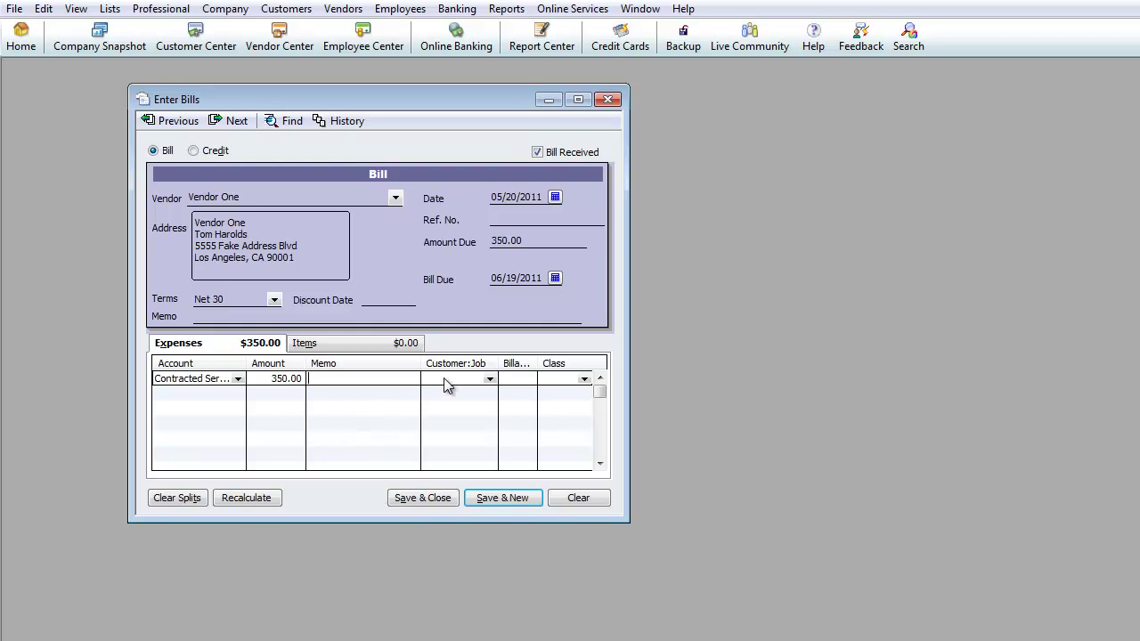
pyautogui.click(495, 501)
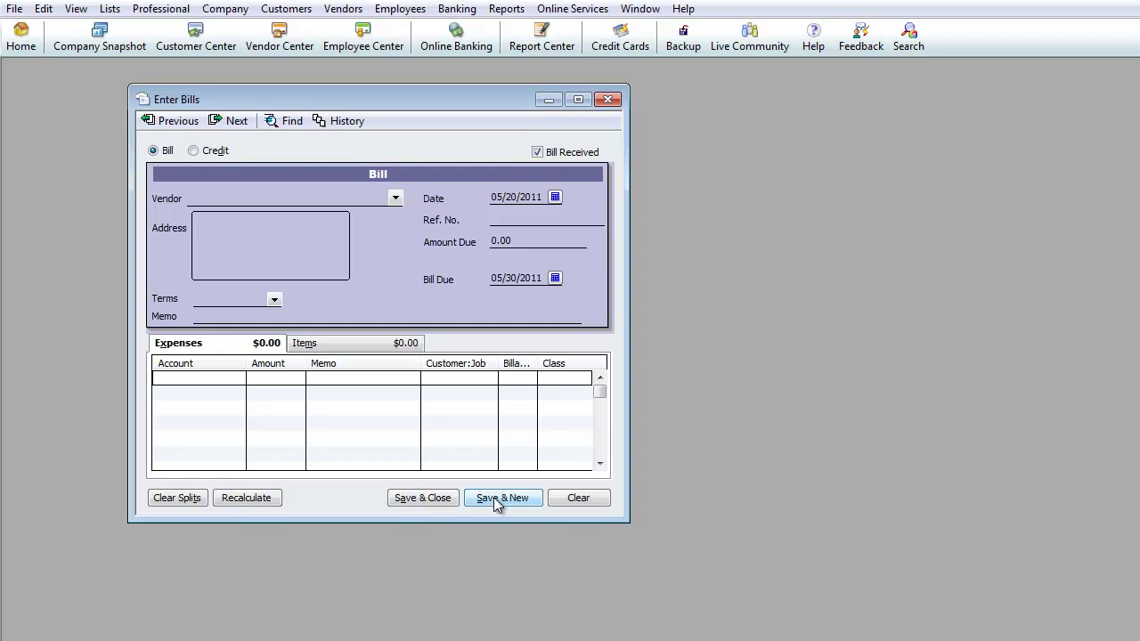
# Fill in a bill for Vendor Two dated 05/21/2011 with 35.00 amount due
pyautogui.write('Vendor ')
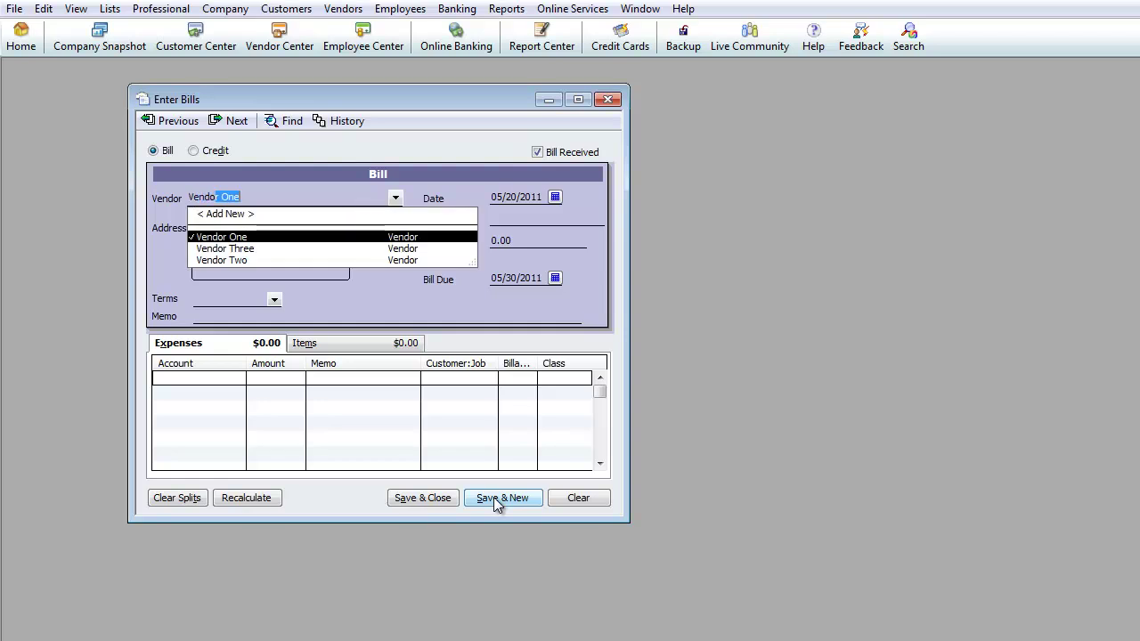
pyautogui.write('Two')
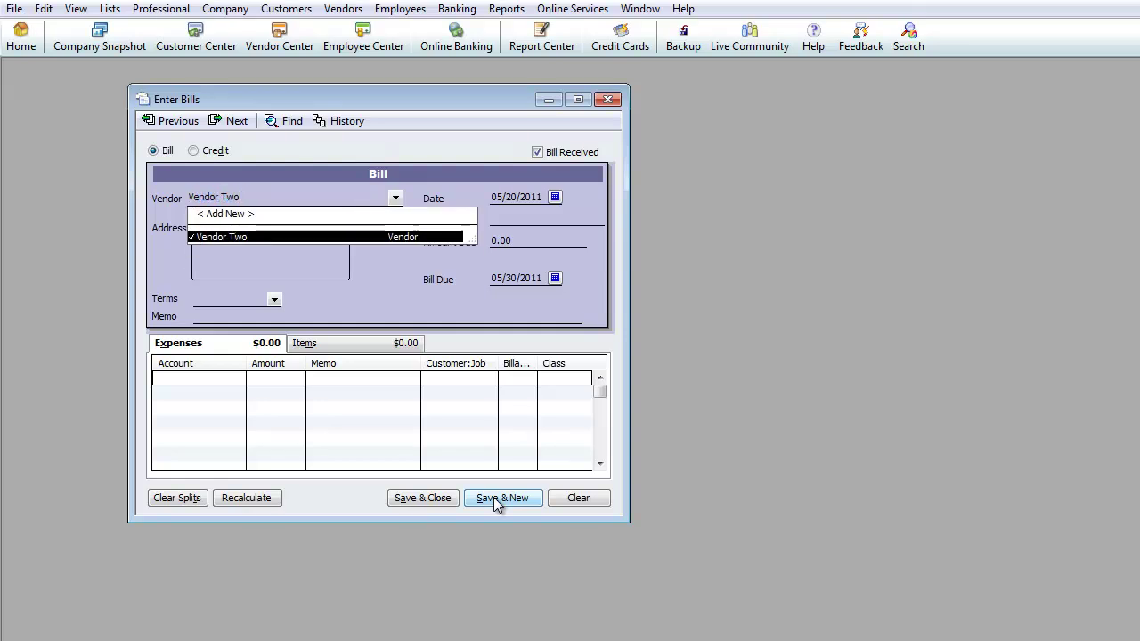
pyautogui.press('Tab')
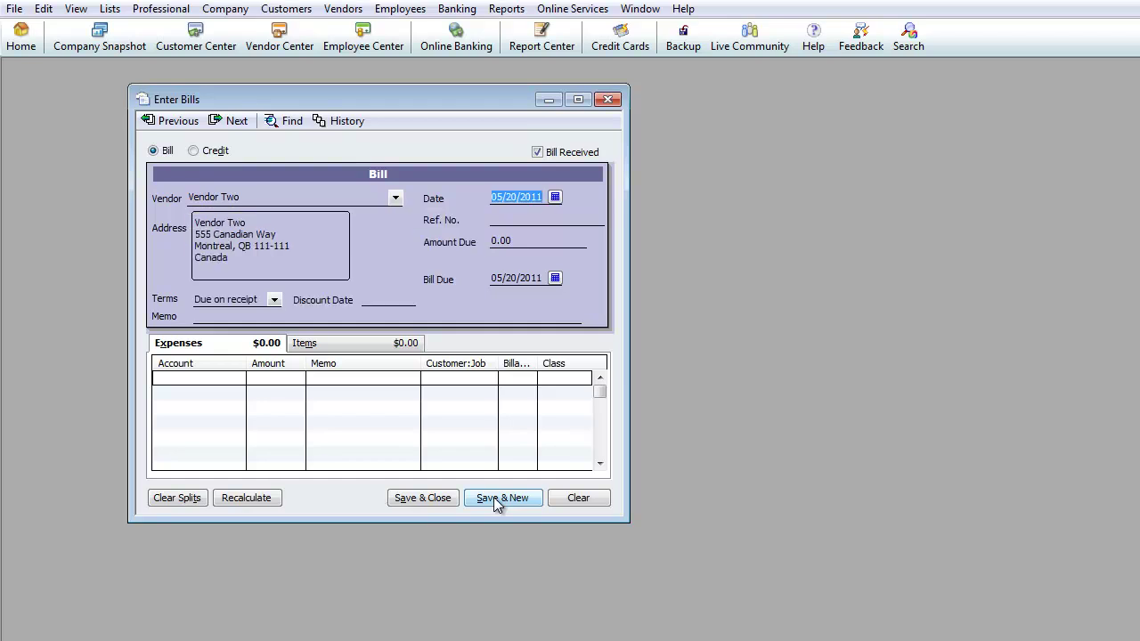
pyautogui.write('5/21')
pyautogui.press('Tab')
pyautogui.press('Tab')
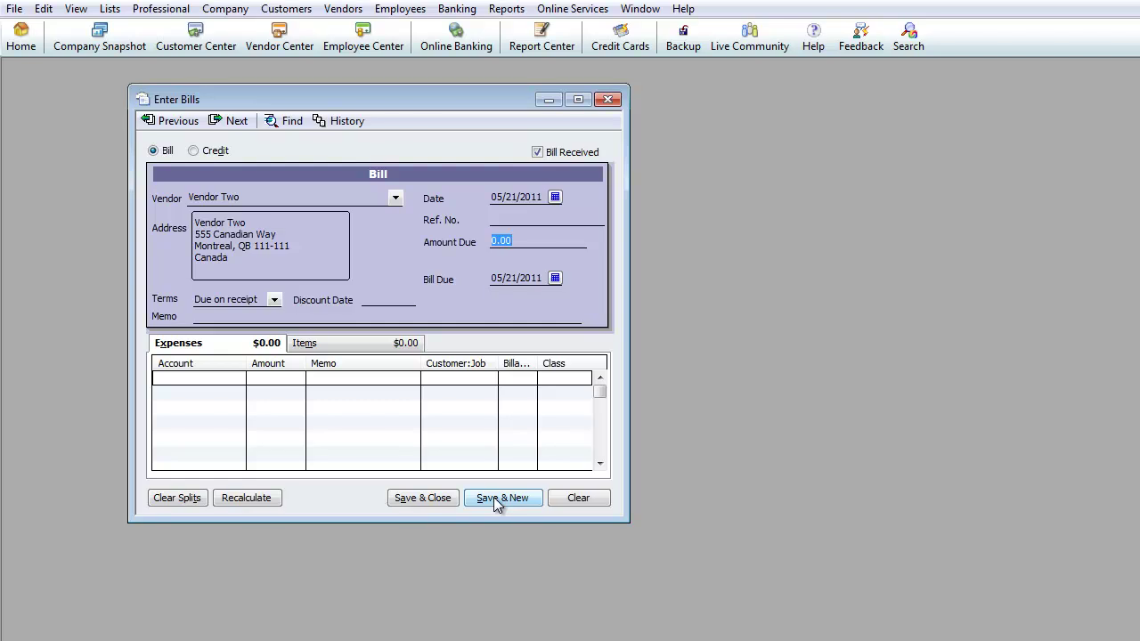
pyautogui.write('35.00')
pyautogui.press('Tab')
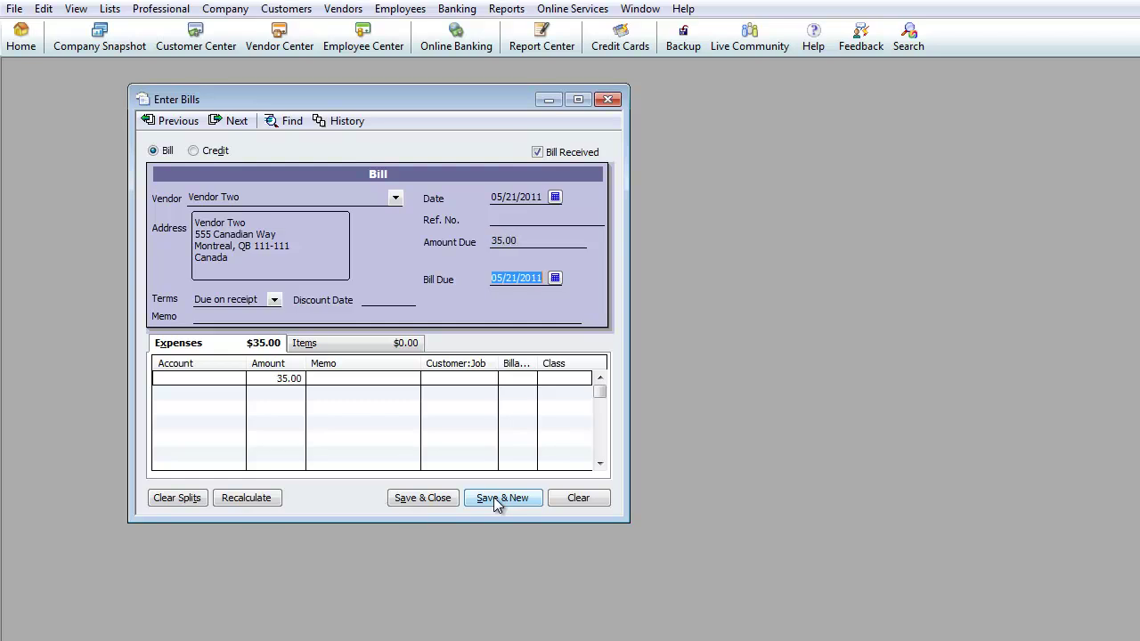
pyautogui.press('Tab')
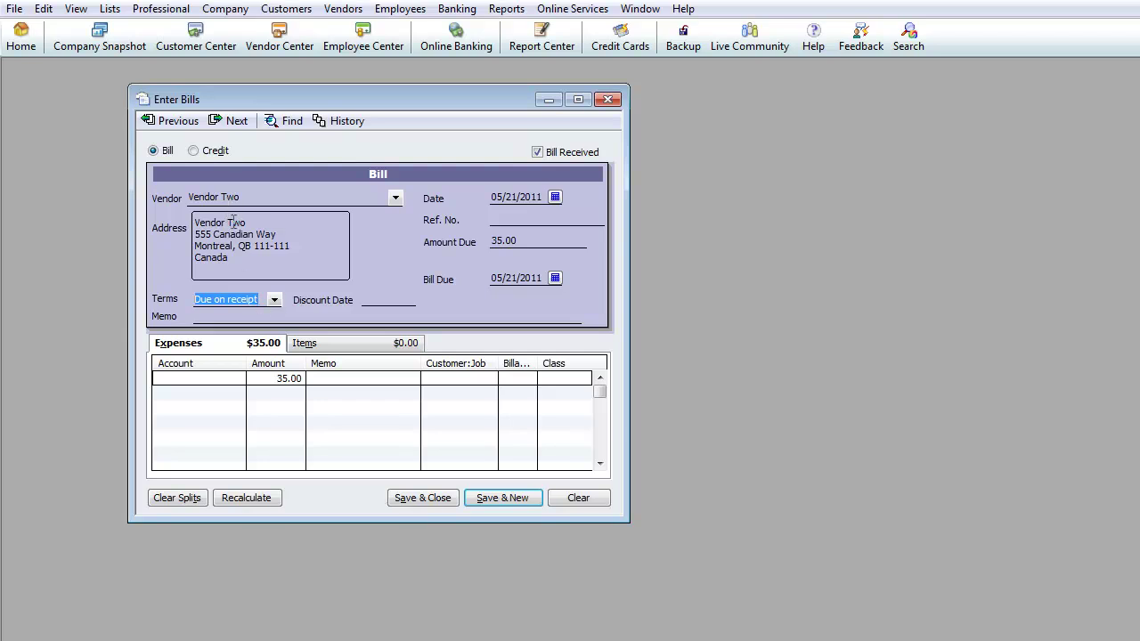
# Change the Vendor Two bill's terms from Net 30 to Net 15, due 06/05/2011
pyautogui.click(275, 301)
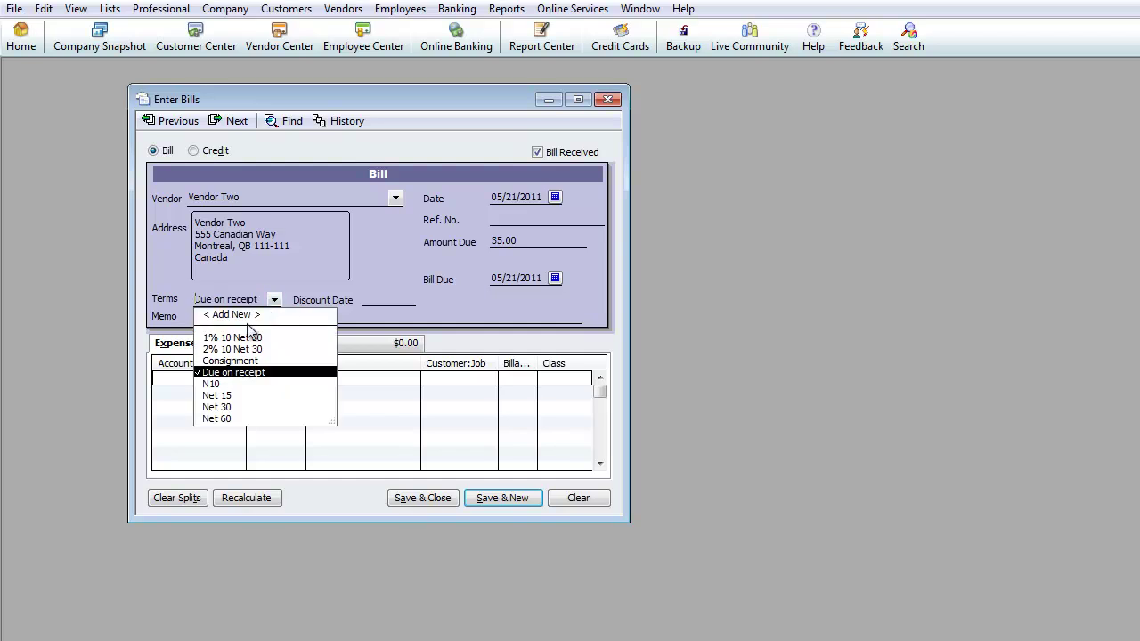
pyautogui.click(222, 410)
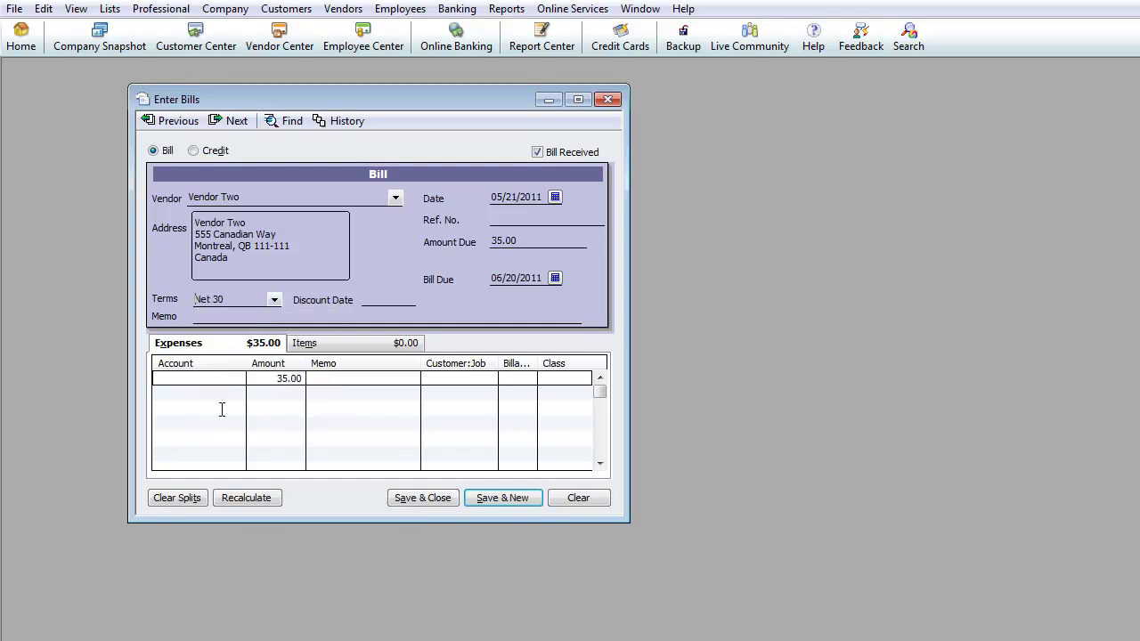
pyautogui.click(274, 300)
pyautogui.click(223, 394)
pyautogui.press('Tab')
# Enter Printing & Production as the line's account and create it as a new Expense account
pyautogui.write('prin')
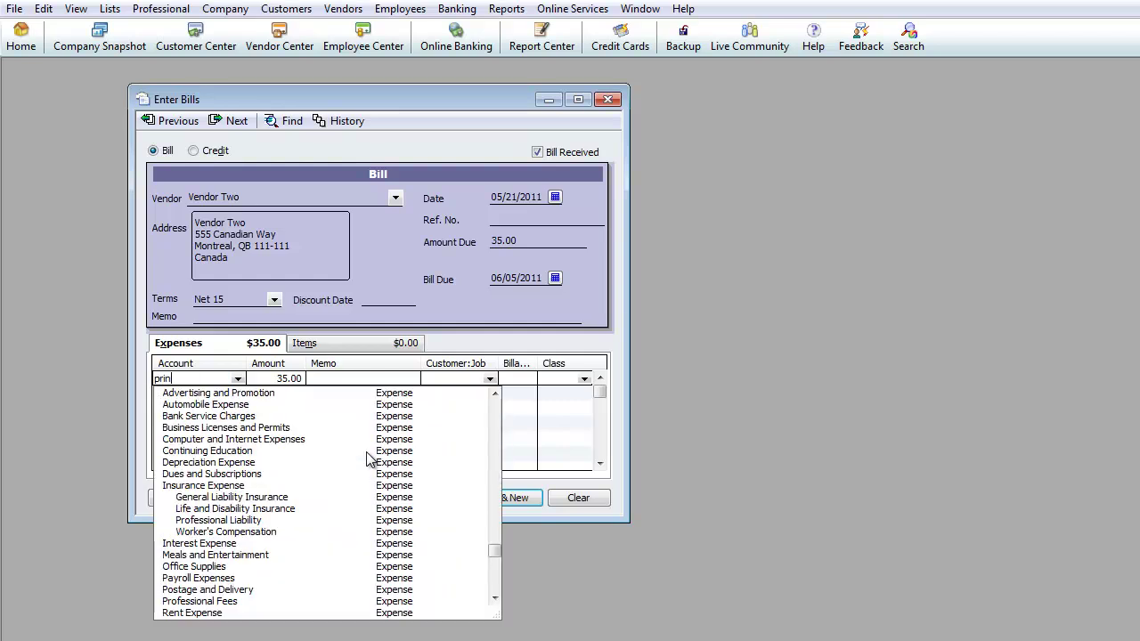
pyautogui.press('BackSpace')
pyautogui.press('BackSpace')
pyautogui.press('BackSpace')
pyautogui.press('BackSpace')
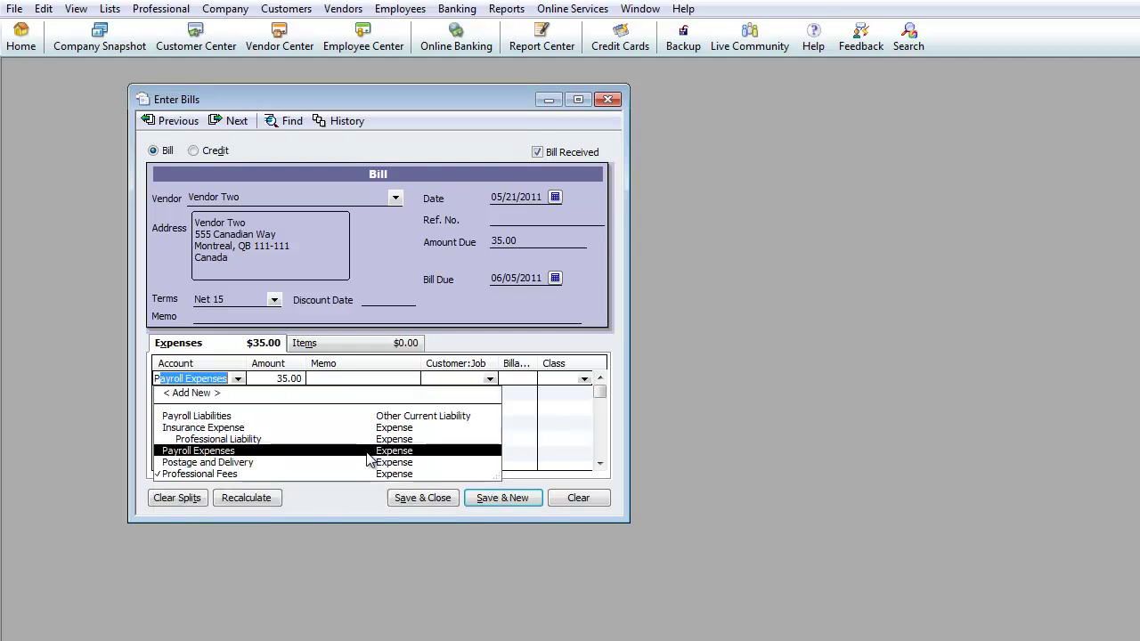
pyautogui.write('Prin')
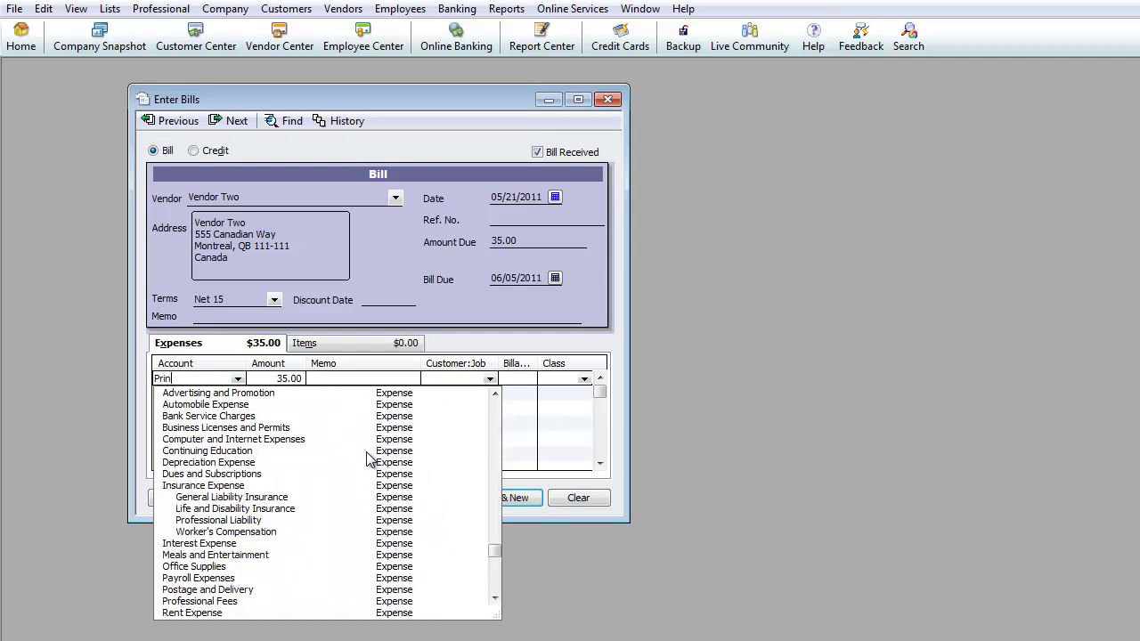
pyautogui.write('ting & Production')
pyautogui.press('Tab')
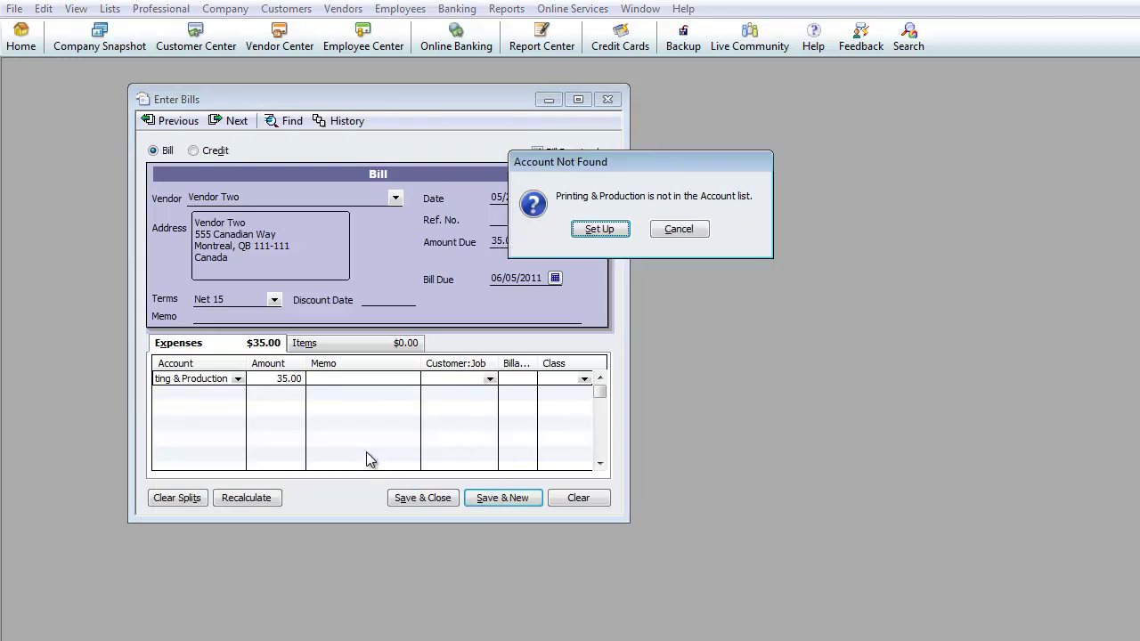
pyautogui.click(600, 228)
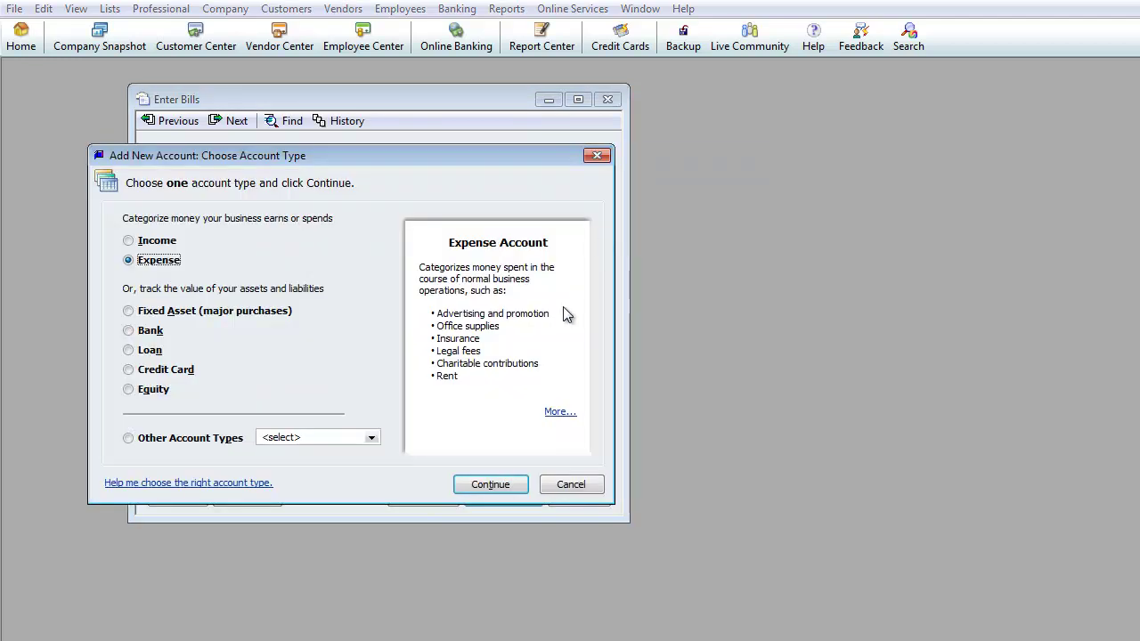
pyautogui.click(492, 484)
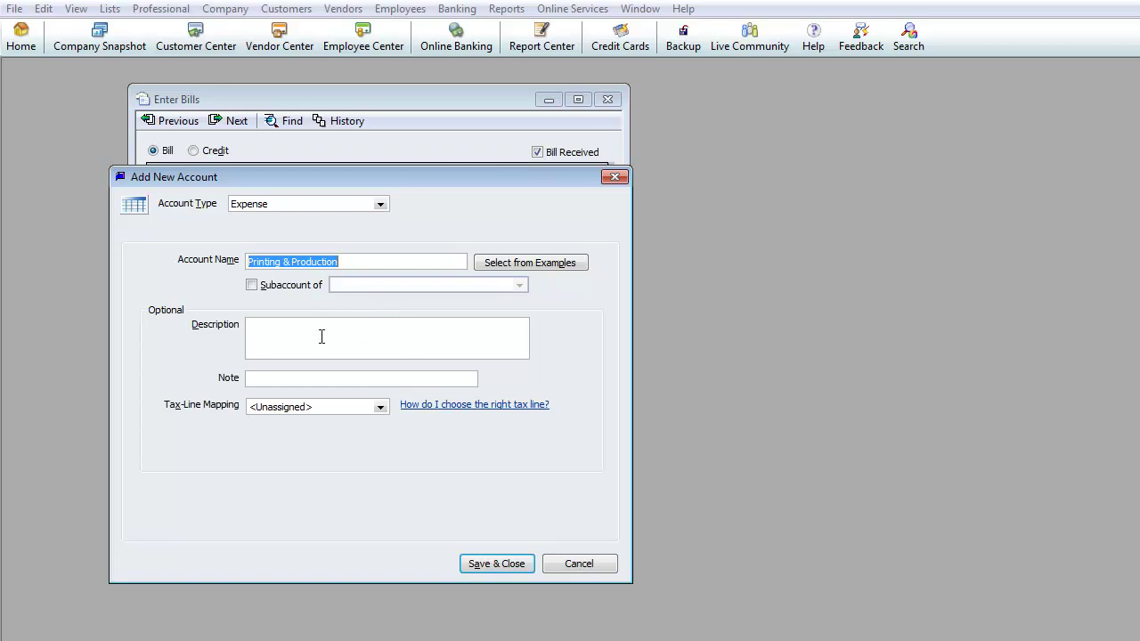
pyautogui.click(496, 565)
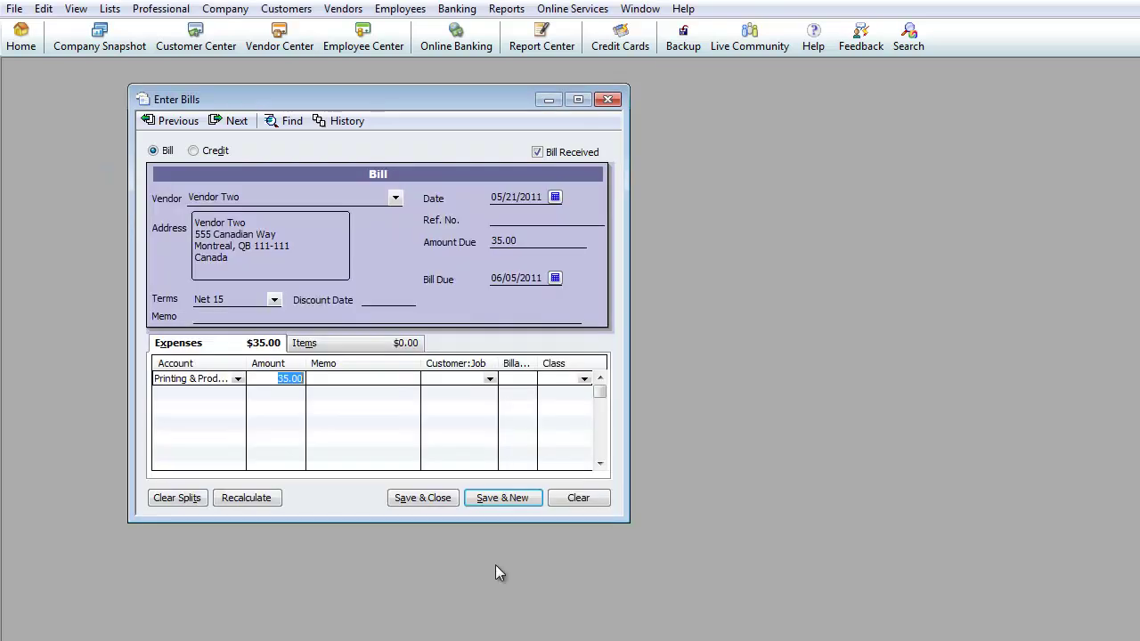
# Quick-add job Project A on the 35.00 line, mark it non-billable, and save the bill
pyautogui.press('Tab')
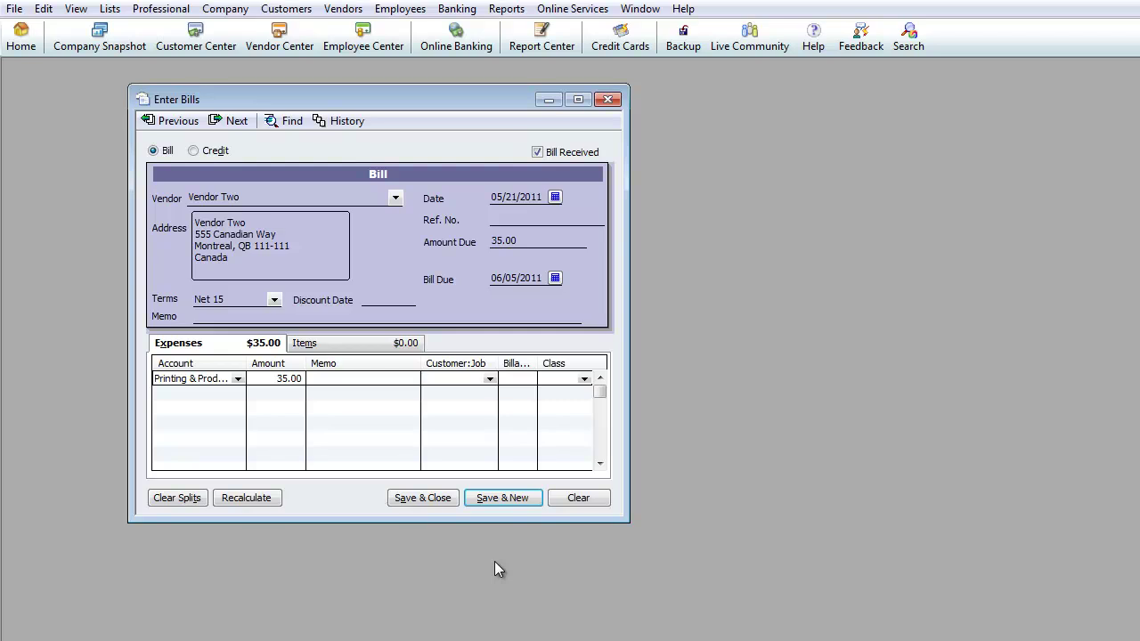
pyautogui.write('Project A')
pyautogui.press('Tab')
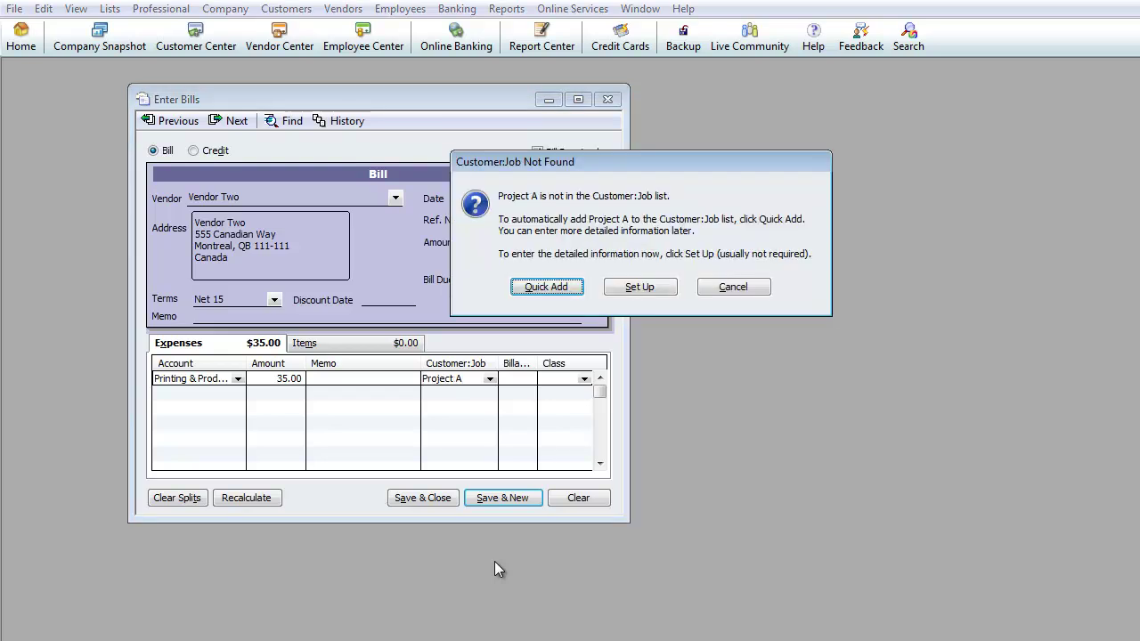
pyautogui.press('Return')
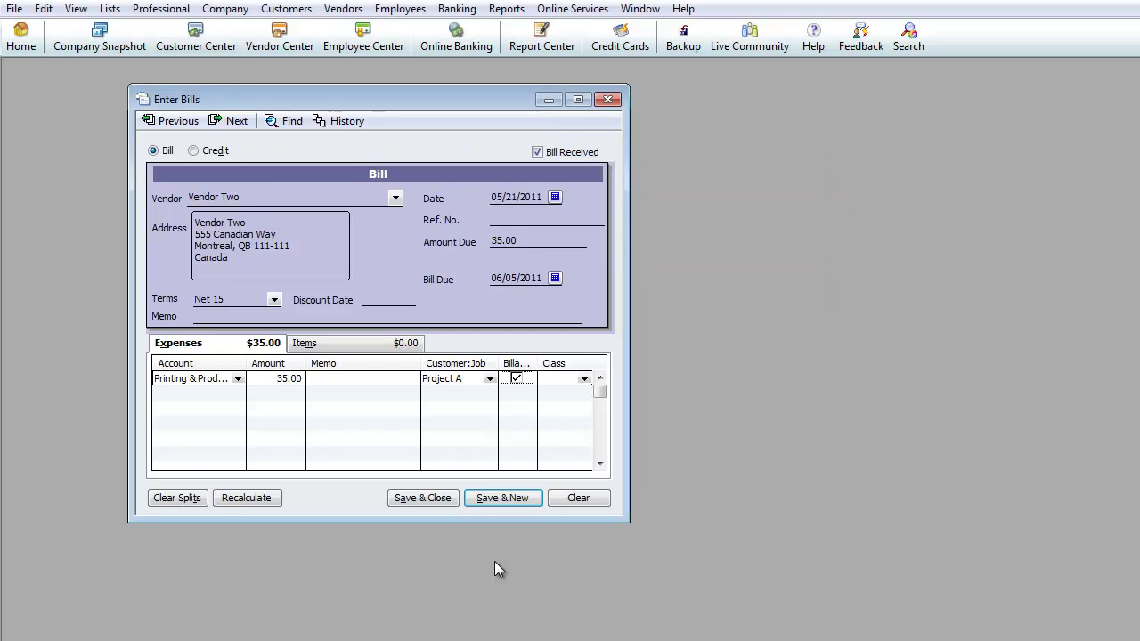
pyautogui.click(514, 378)
pyautogui.click(446, 381)
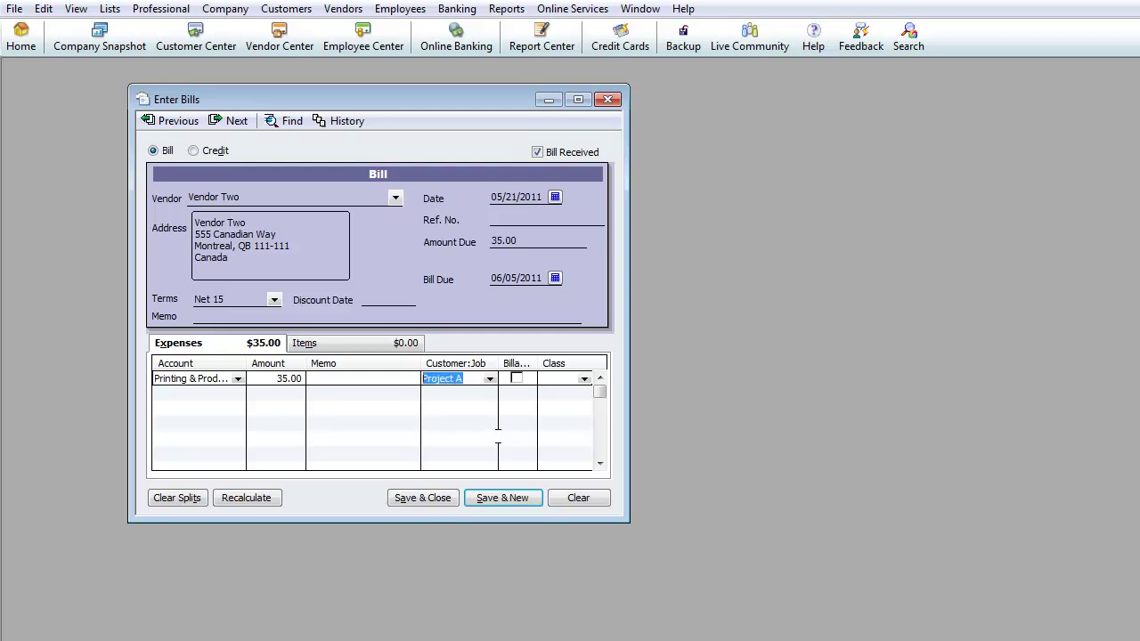
pyautogui.click(501, 504)
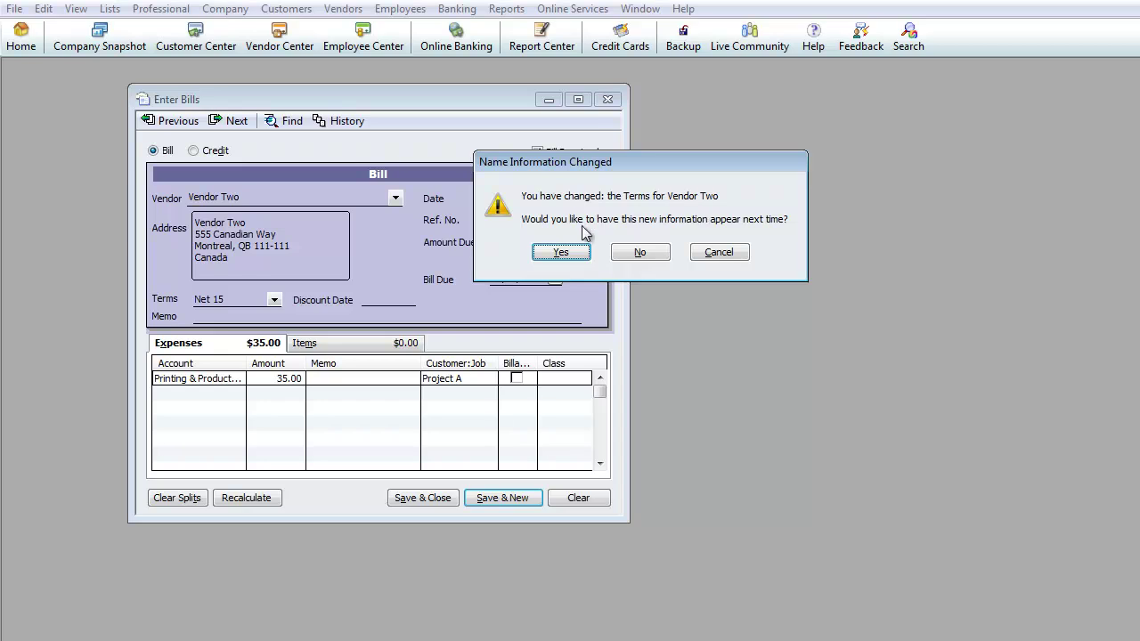
# Decline updating Vendor Two's default terms and close the Enter Bills window
pyautogui.click(641, 253)
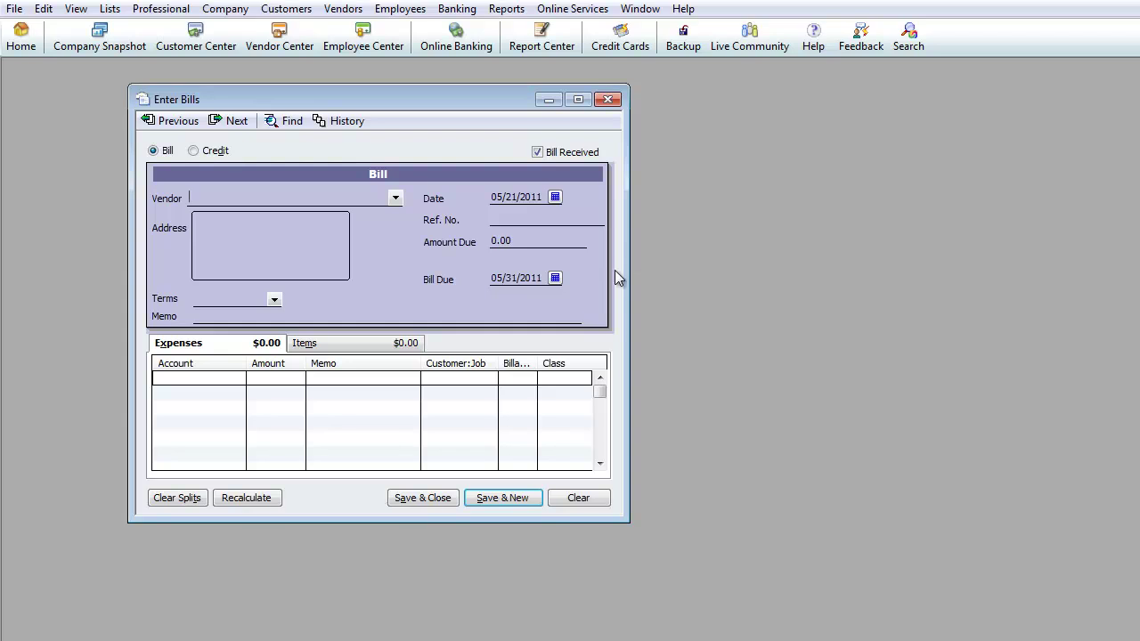
pyautogui.click(609, 100)
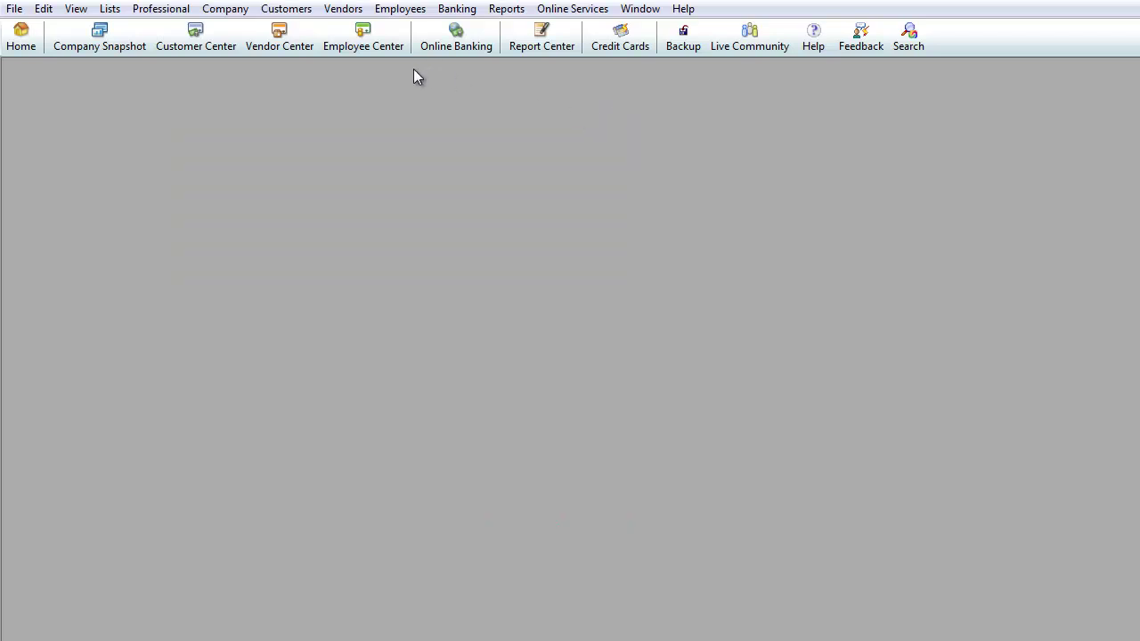
# Open Pay Bills from the Vendors menu and enlarge its window
pyautogui.click(340, 10)
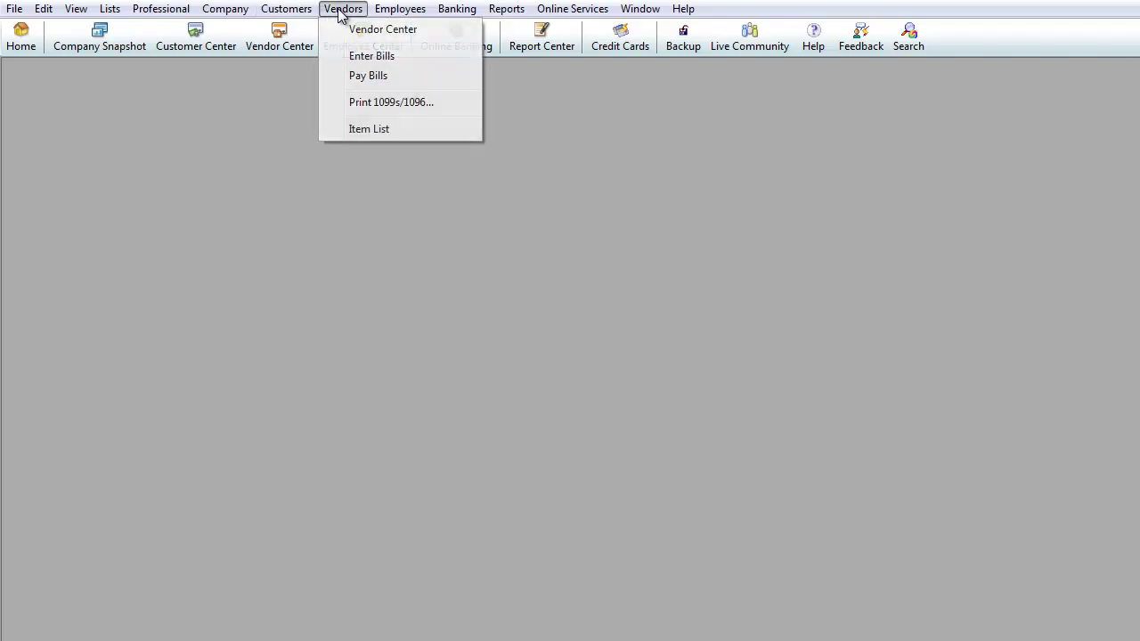
pyautogui.click(369, 76)
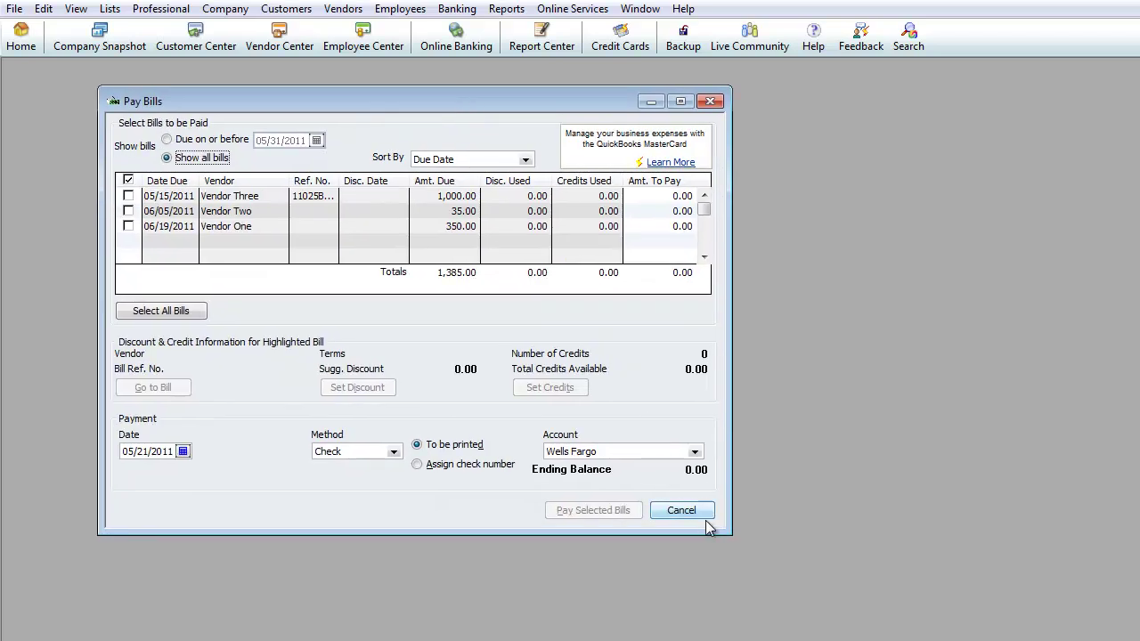
pyautogui.moveTo(731, 533); pyautogui.dragTo(926, 604)
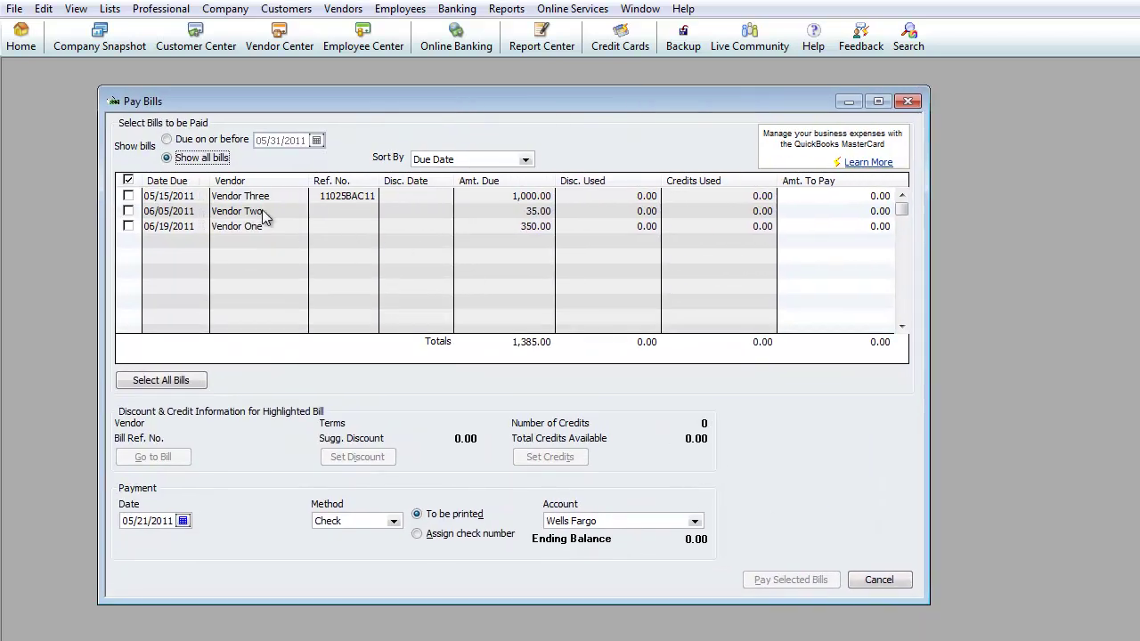
# Review the bill details for Vendor Three, Vendor Two and Vendor One
pyautogui.click(244, 205)
pyautogui.click(246, 214)
pyautogui.click(249, 227)
pyautogui.click(259, 212)
pyautogui.click(259, 200)
pyautogui.click(264, 211)
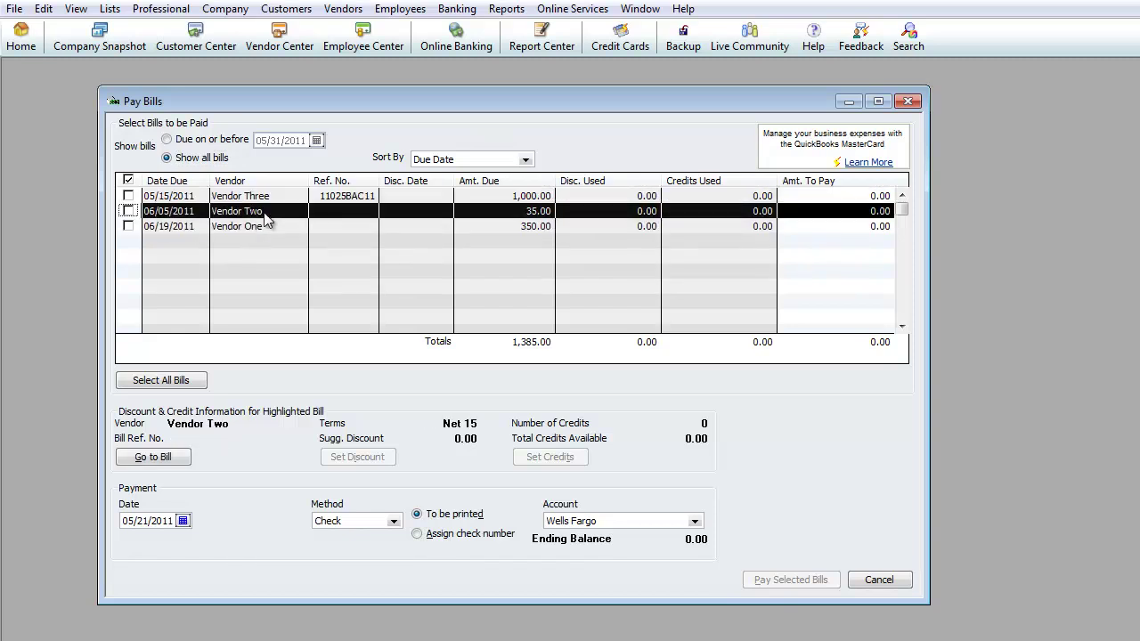
pyautogui.click(264, 228)
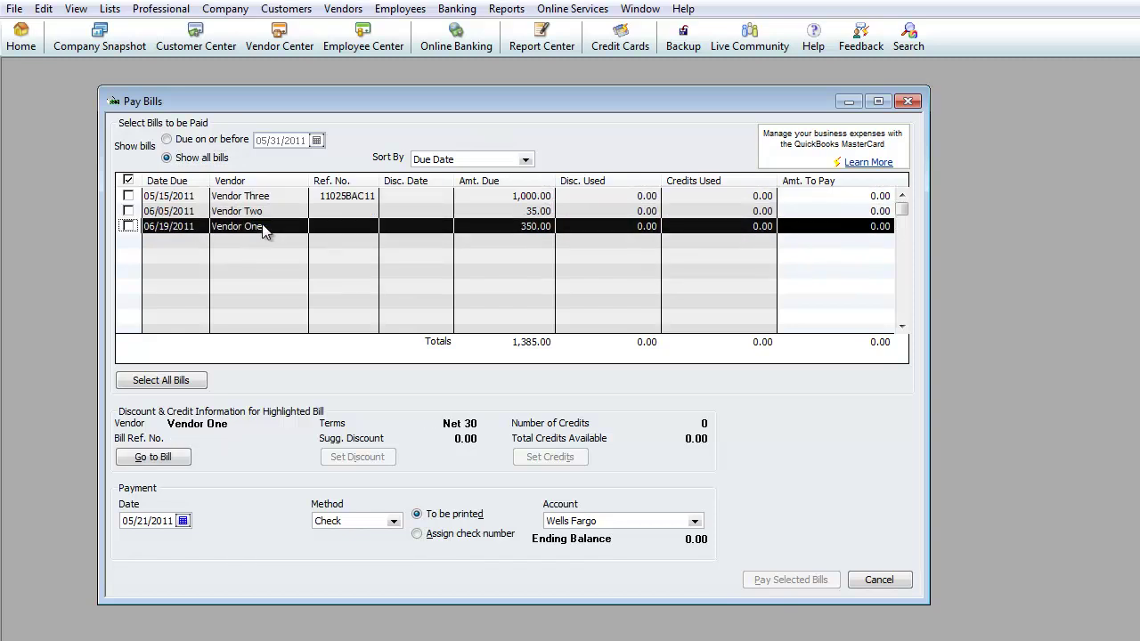
pyautogui.click(172, 198)
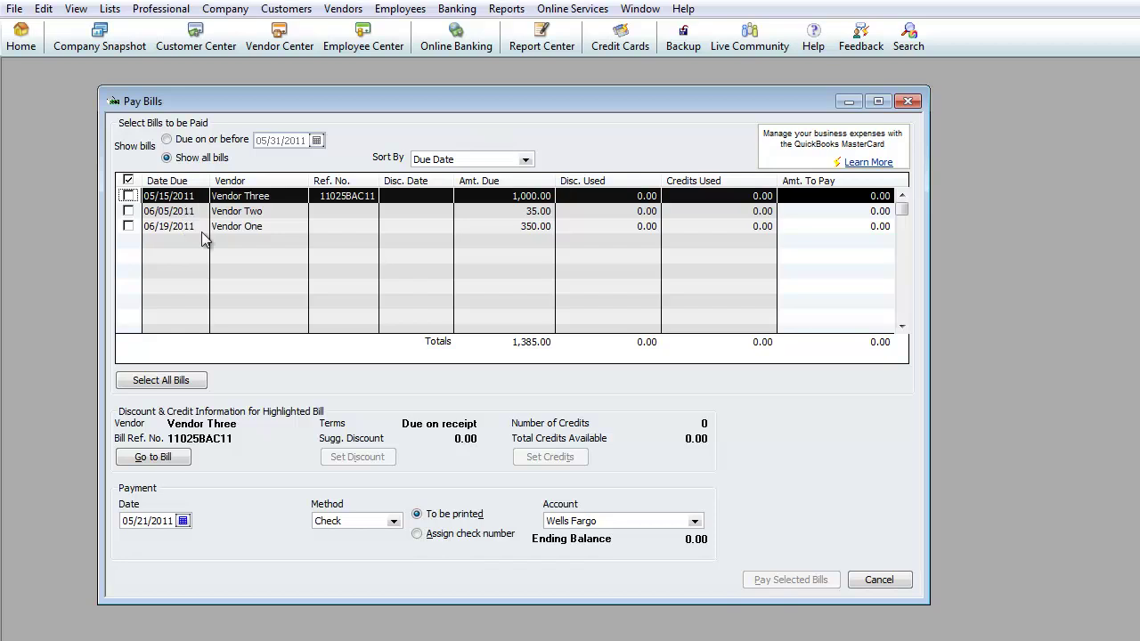
pyautogui.click(258, 228)
pyautogui.click(261, 214)
pyautogui.click(276, 196)
# Select Vendor Three's 1,000.00 bill, set payment date 05/30/2011, and keep Check as method
pyautogui.click(129, 196)
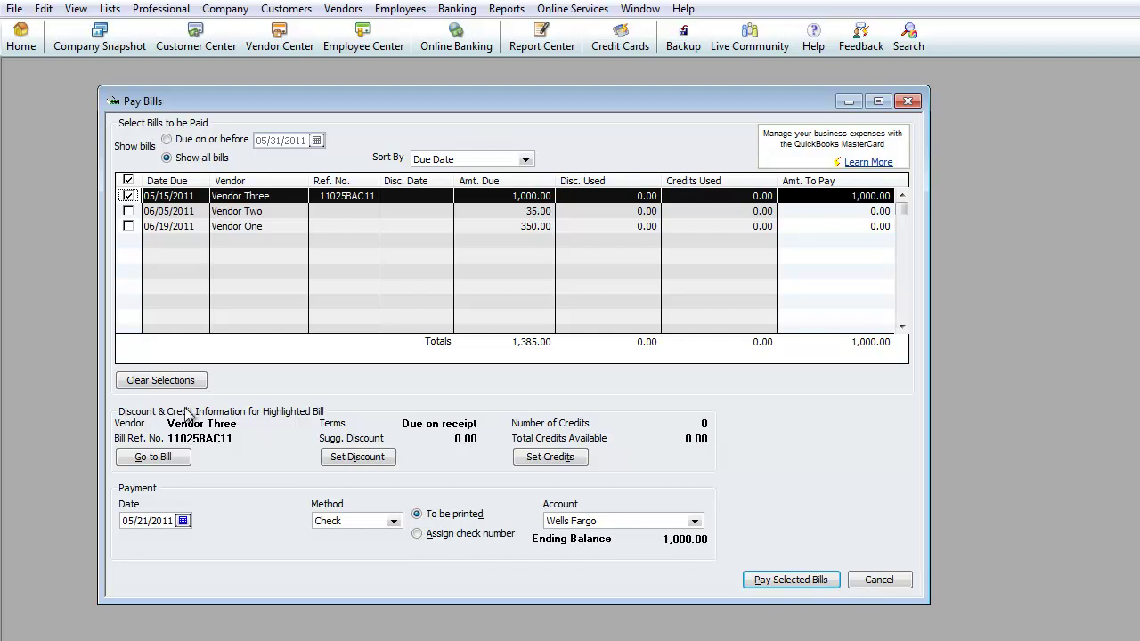
pyautogui.click(182, 520)
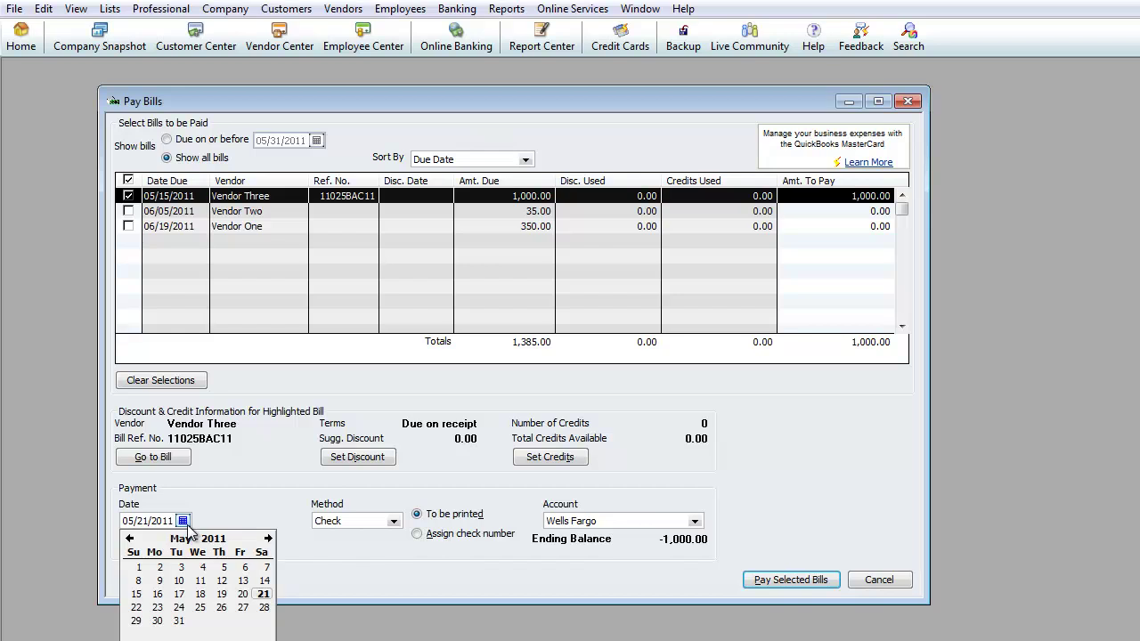
pyautogui.click(157, 620)
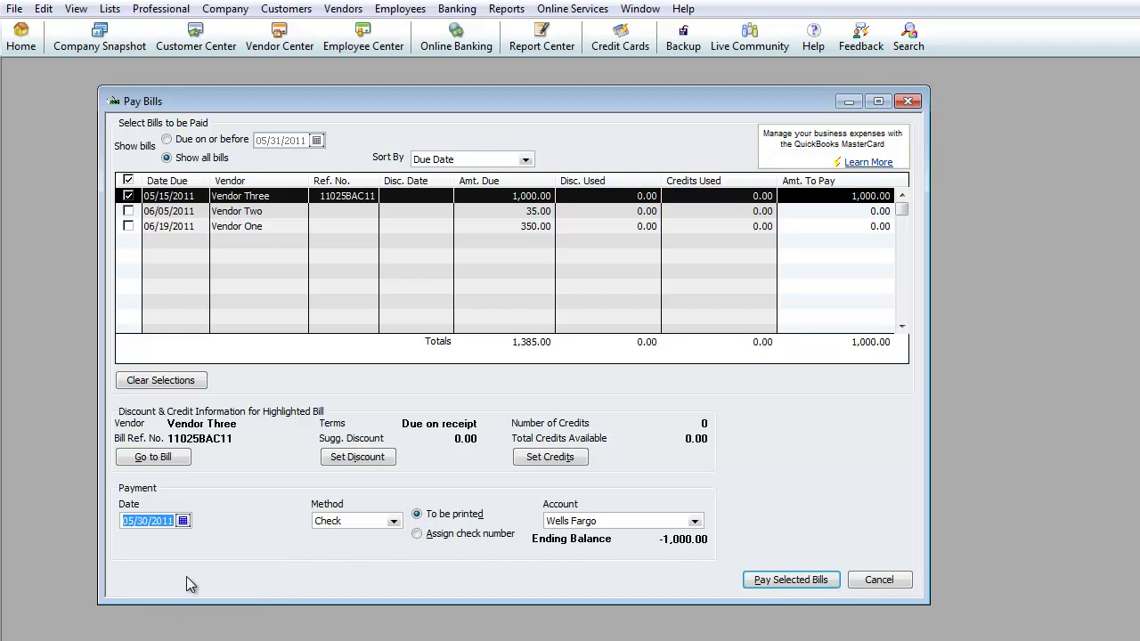
pyautogui.click(392, 521)
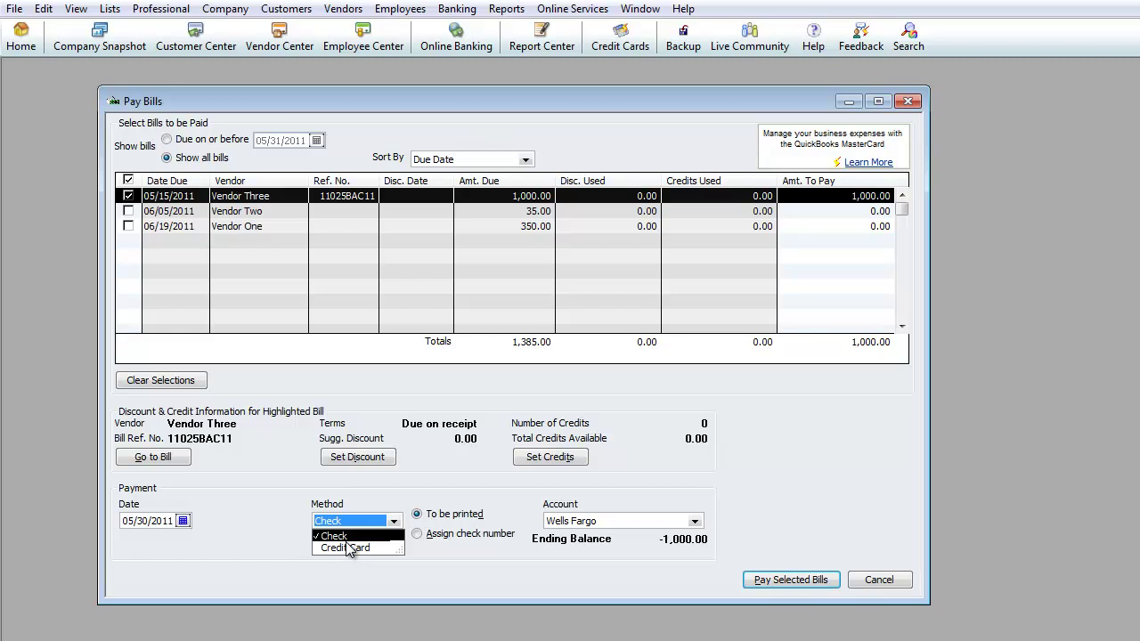
pyautogui.press('Escape')
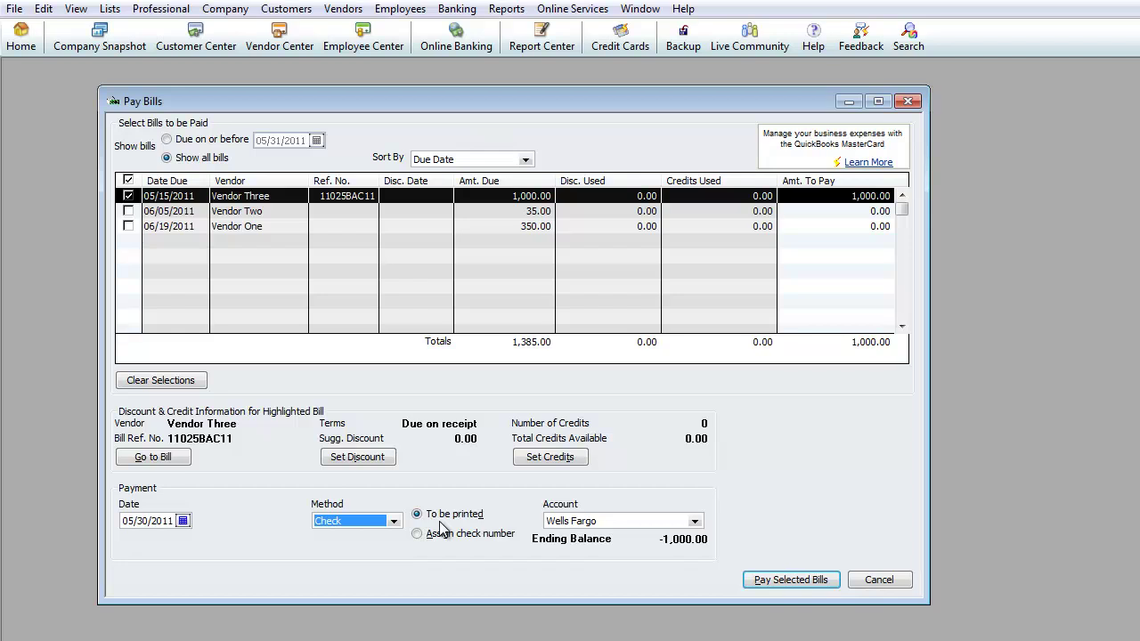
# Try assigning versus printing the check, then credit card payment via MC - Citibank and AMEX - Platinum
pyautogui.click(417, 533)
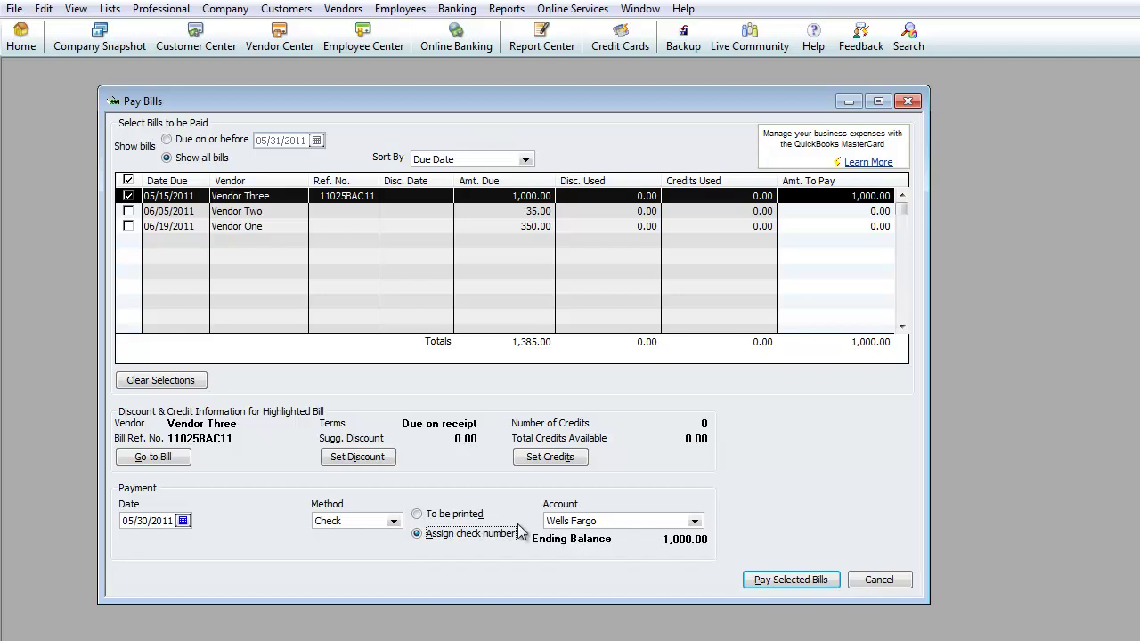
pyautogui.click(417, 515)
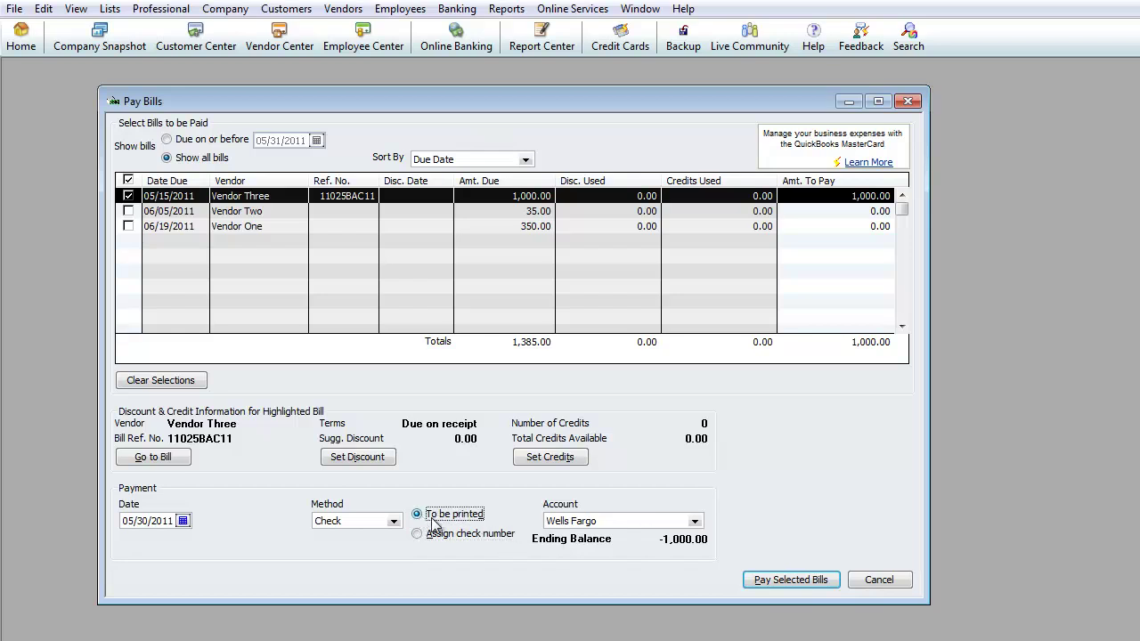
pyautogui.click(694, 522)
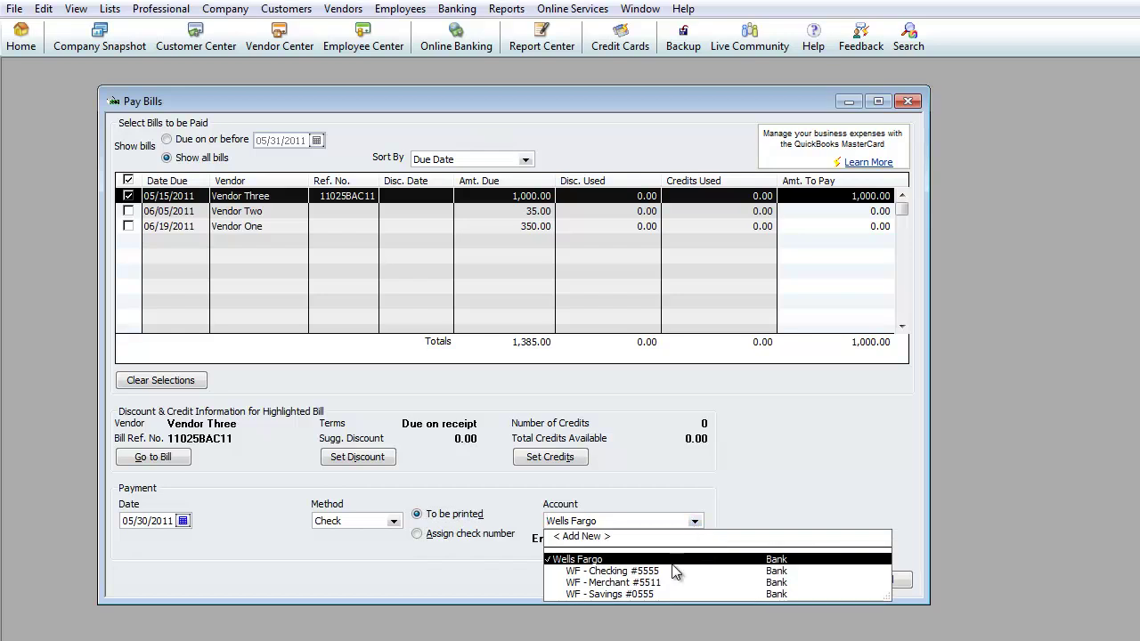
pyautogui.click(419, 535)
pyautogui.click(392, 522)
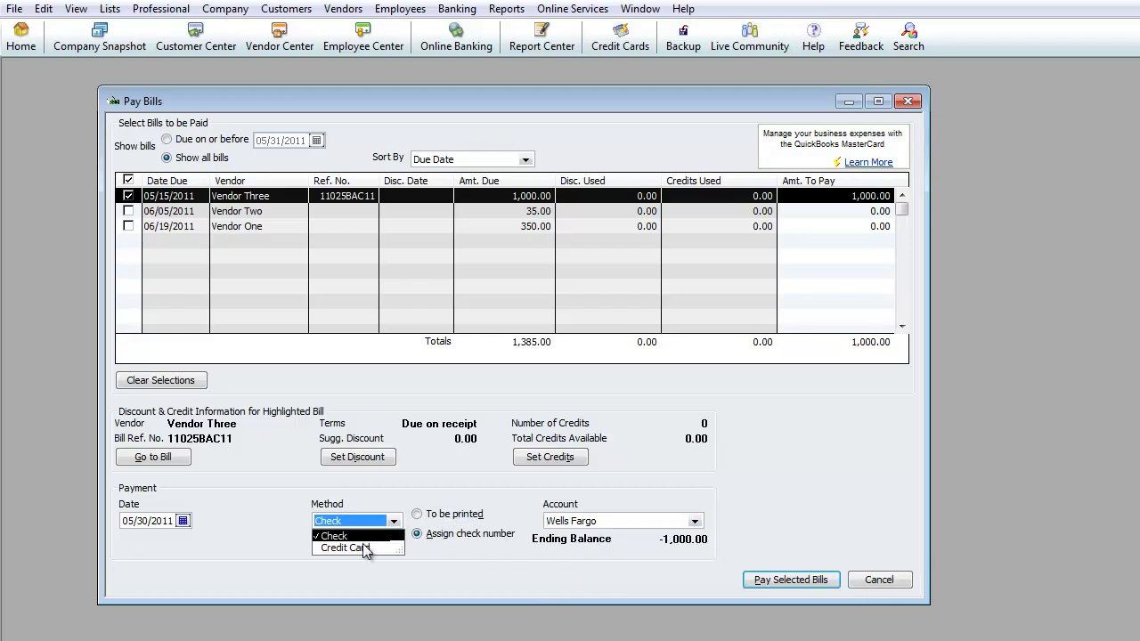
pyautogui.click(365, 546)
pyautogui.click(695, 522)
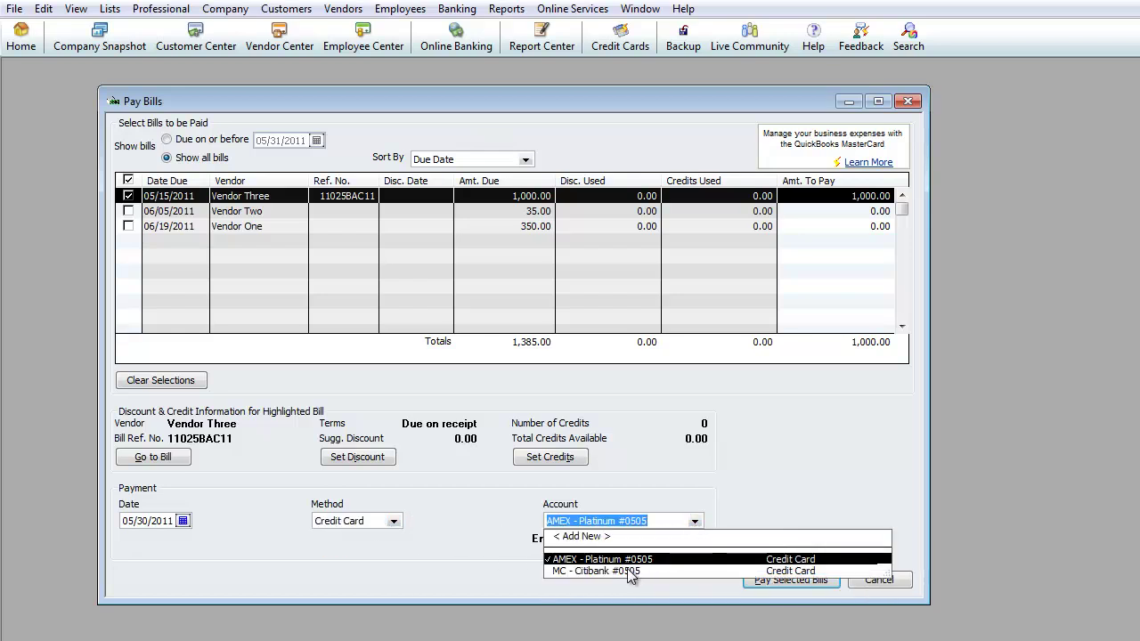
pyautogui.click(632, 571)
pyautogui.click(694, 522)
pyautogui.click(663, 559)
# Pay by Check from WF - Checking #5555, dismiss the default-account tip, and pay the selected bill
pyautogui.click(397, 520)
pyautogui.click(352, 534)
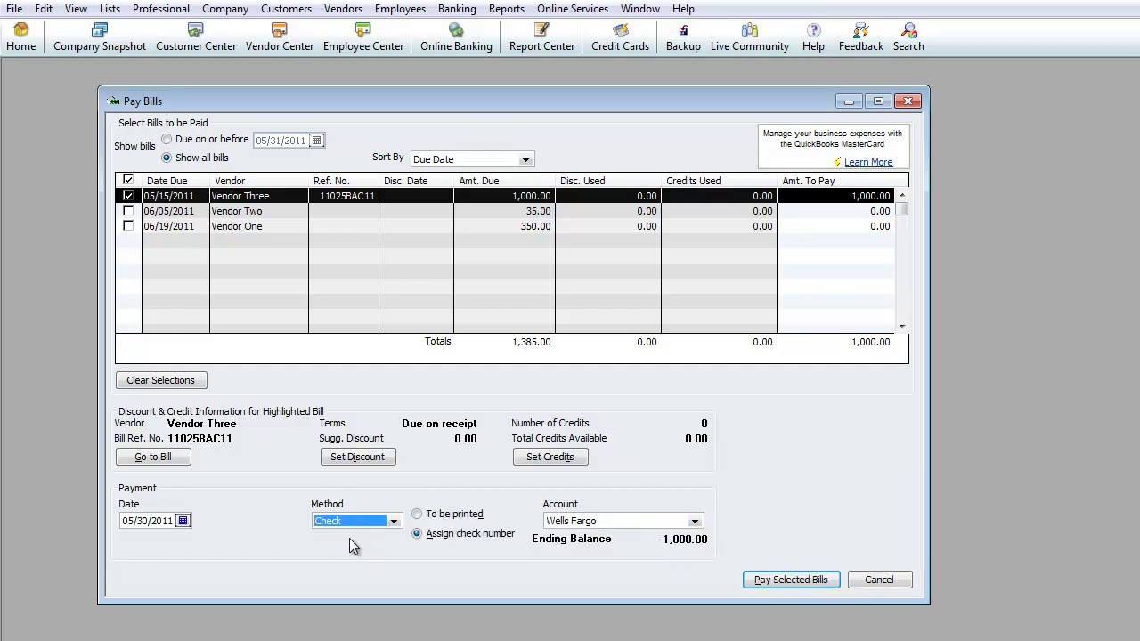
pyautogui.click(695, 522)
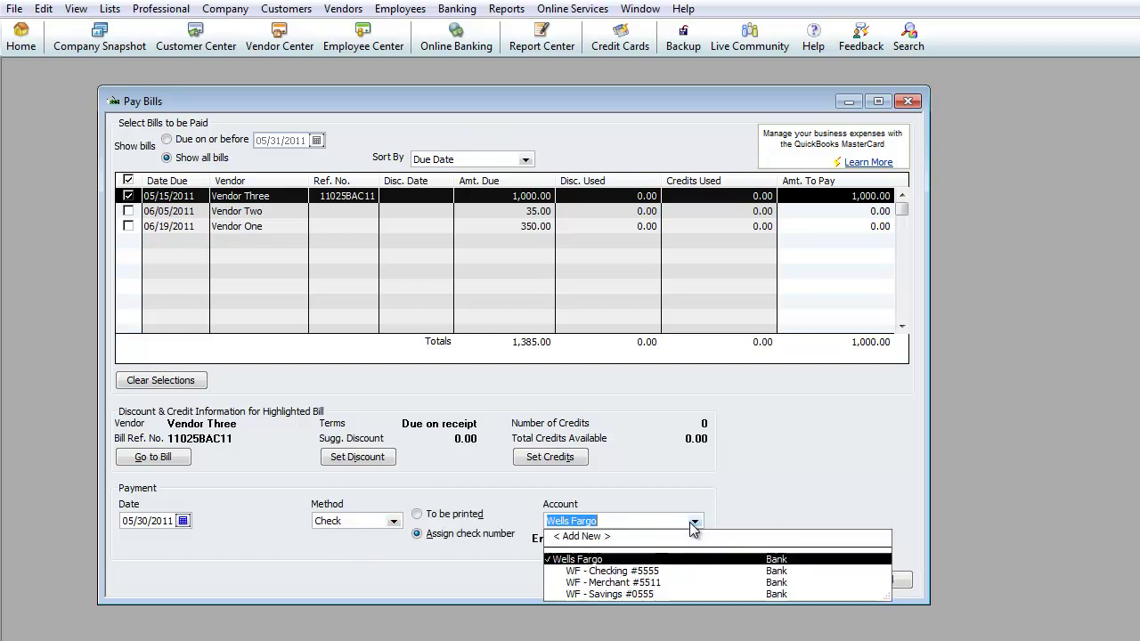
pyautogui.click(611, 571)
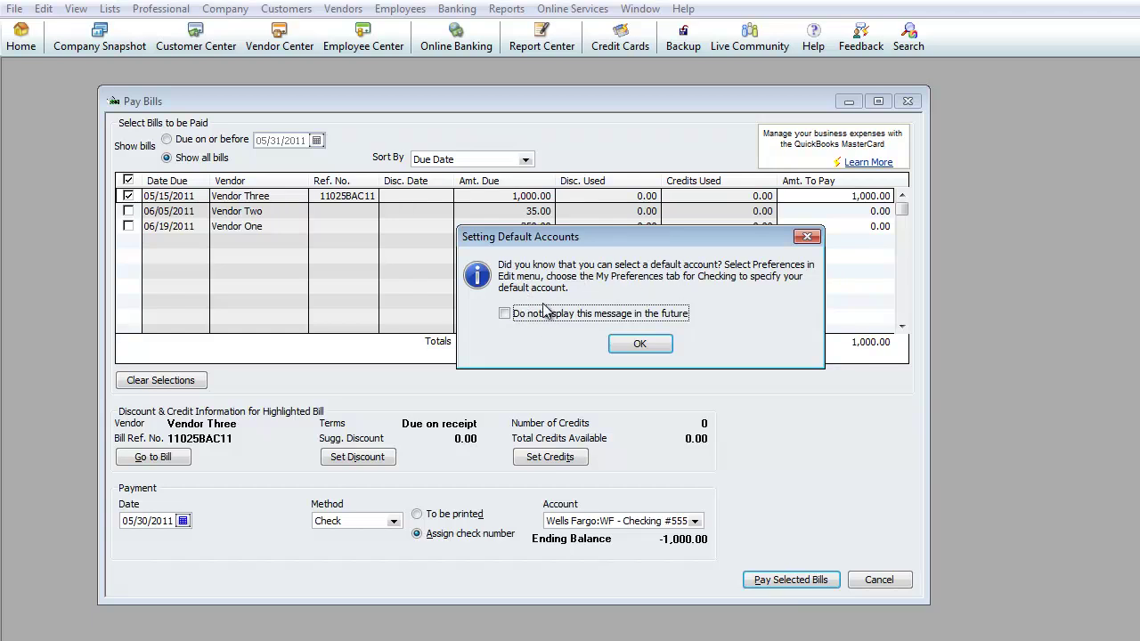
pyautogui.click(504, 313)
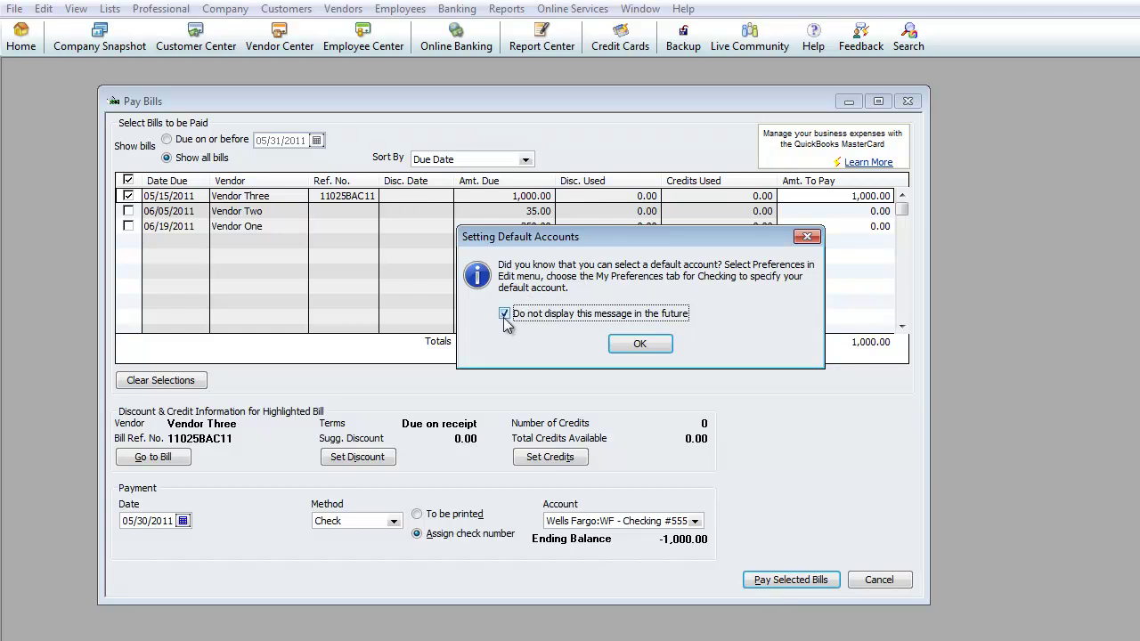
pyautogui.click(644, 348)
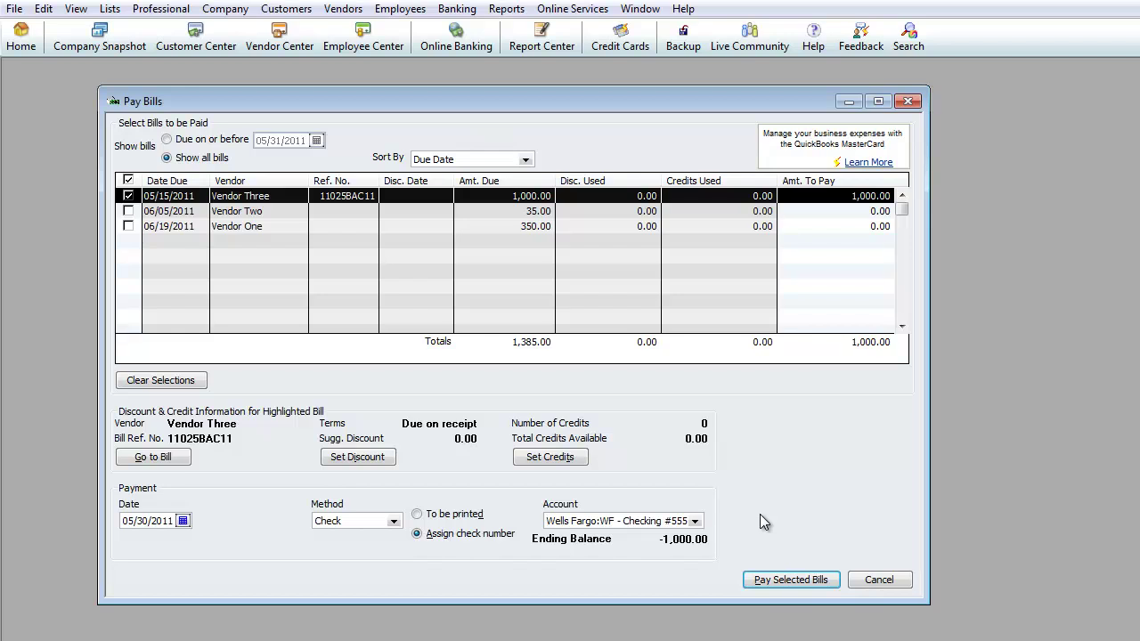
pyautogui.click(793, 579)
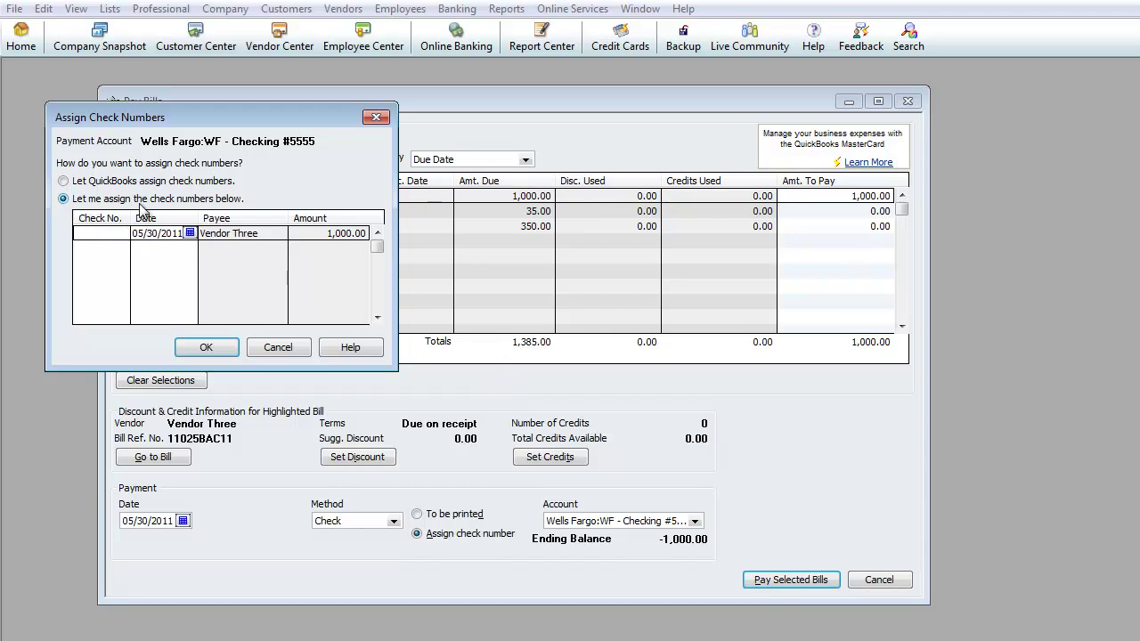
# Accept the check numbering and close the summary for the 1,000.00 Vendor Three payment
pyautogui.click(206, 347)
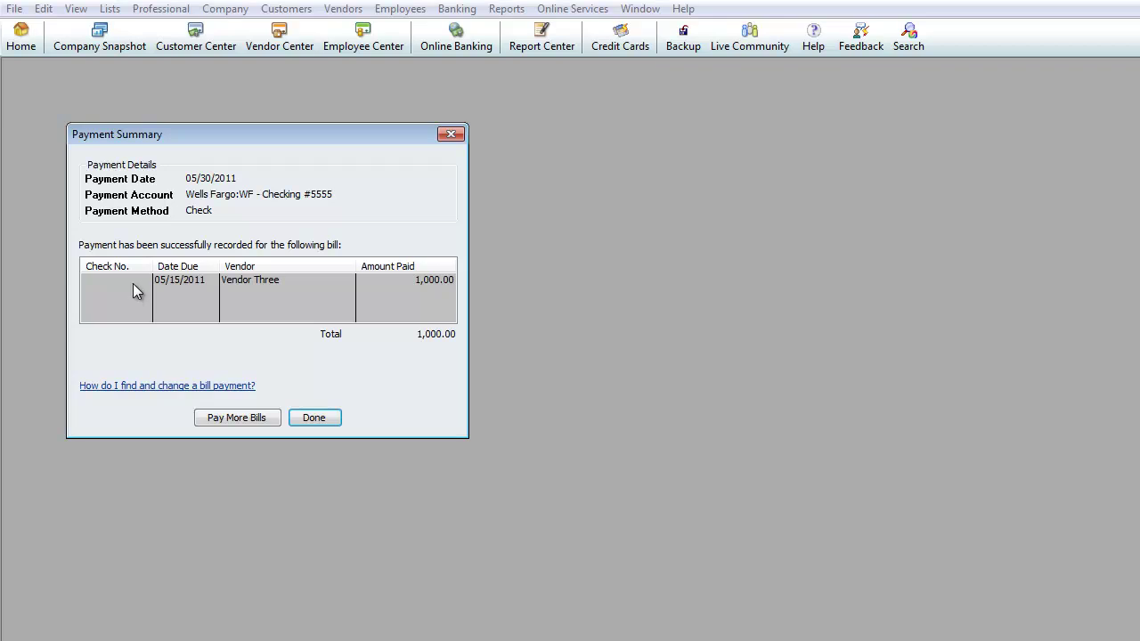
pyautogui.click(313, 419)
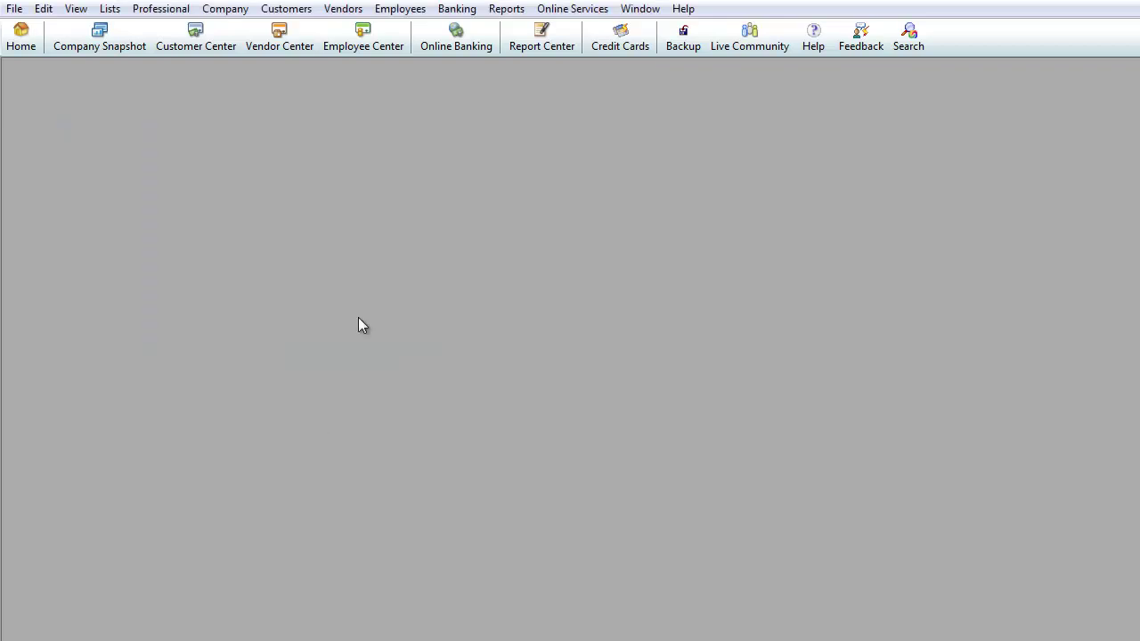
# In Write Checks on WF - Checking #5555, go back to the Vendor Three bill-payment check
pyautogui.click(457, 11)
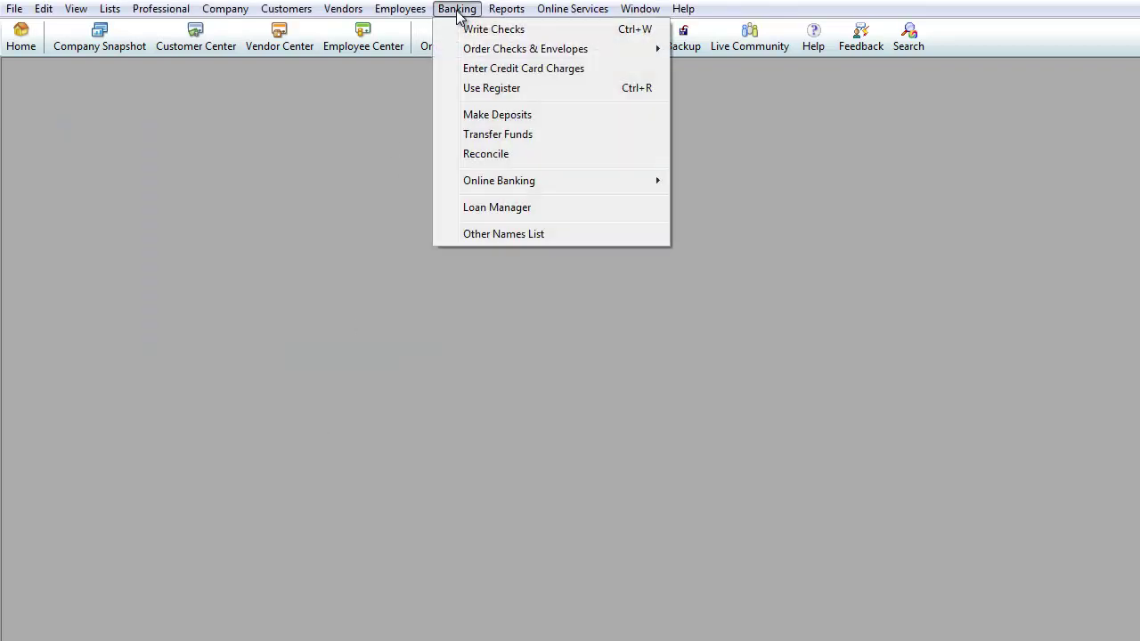
pyautogui.click(468, 29)
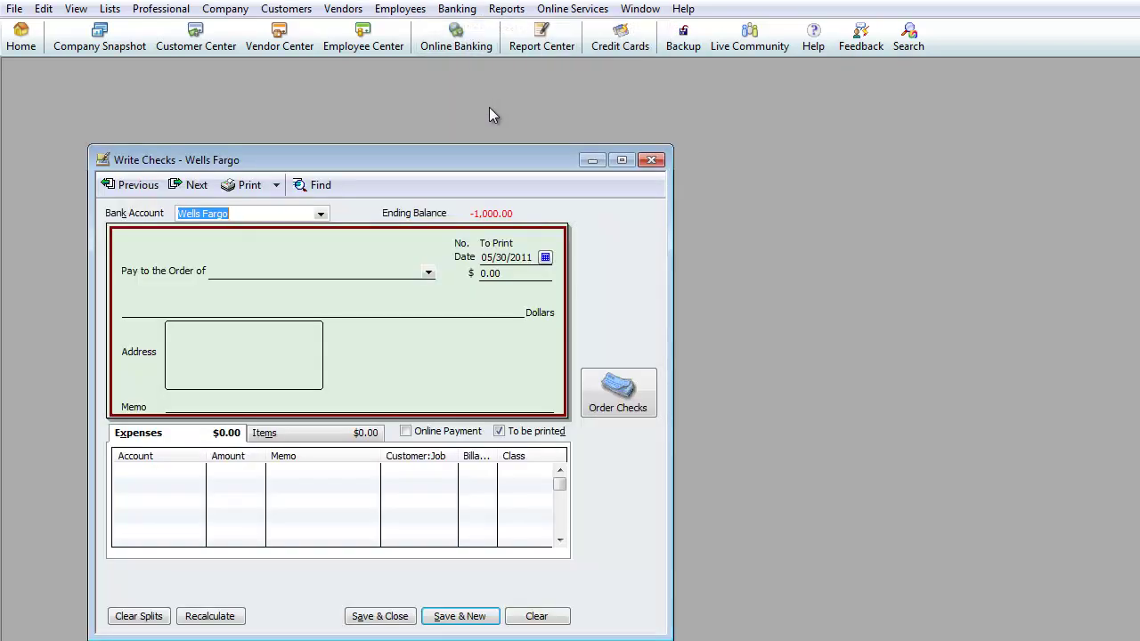
pyautogui.click(319, 214)
pyautogui.click(276, 264)
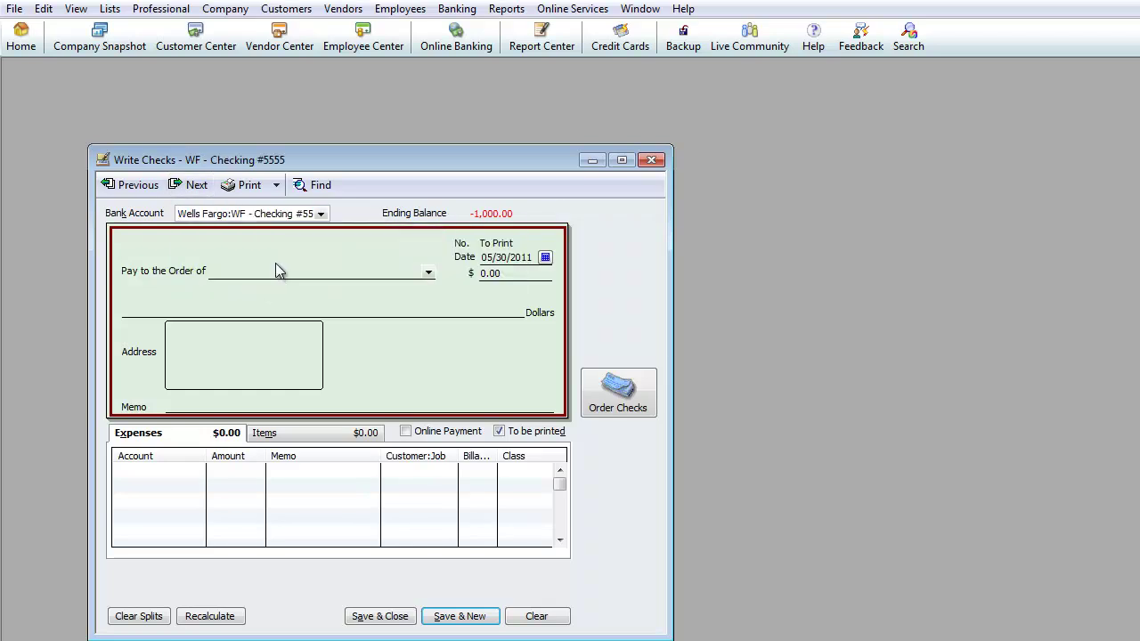
pyautogui.click(125, 190)
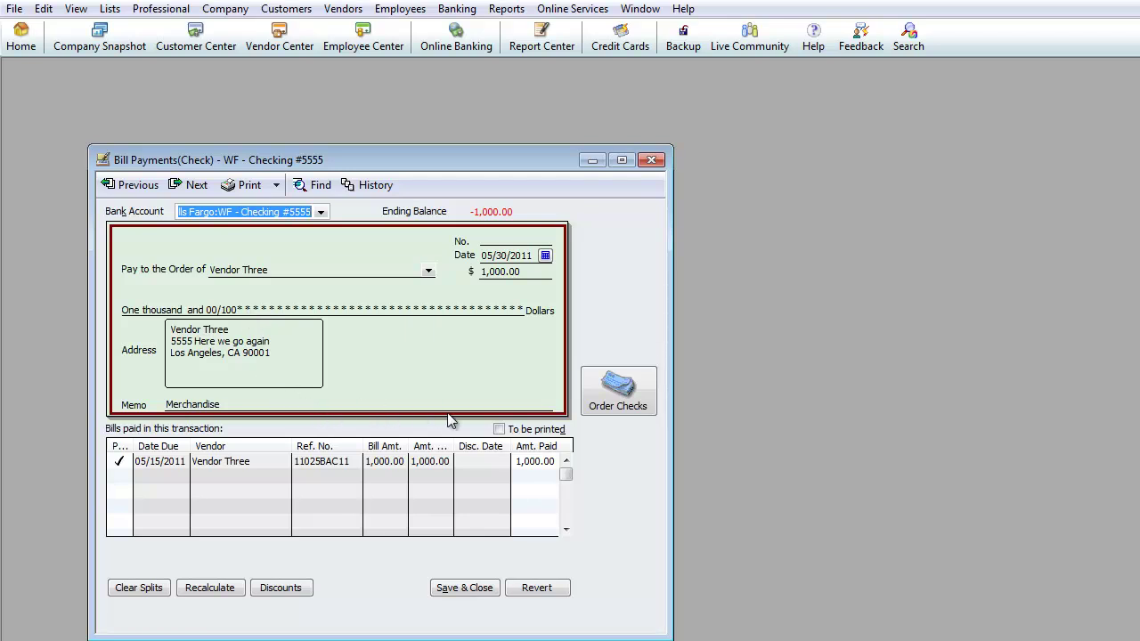
# Turn off To be printed on the Vendor Three check, then print it and record the changes
pyautogui.click(499, 432)
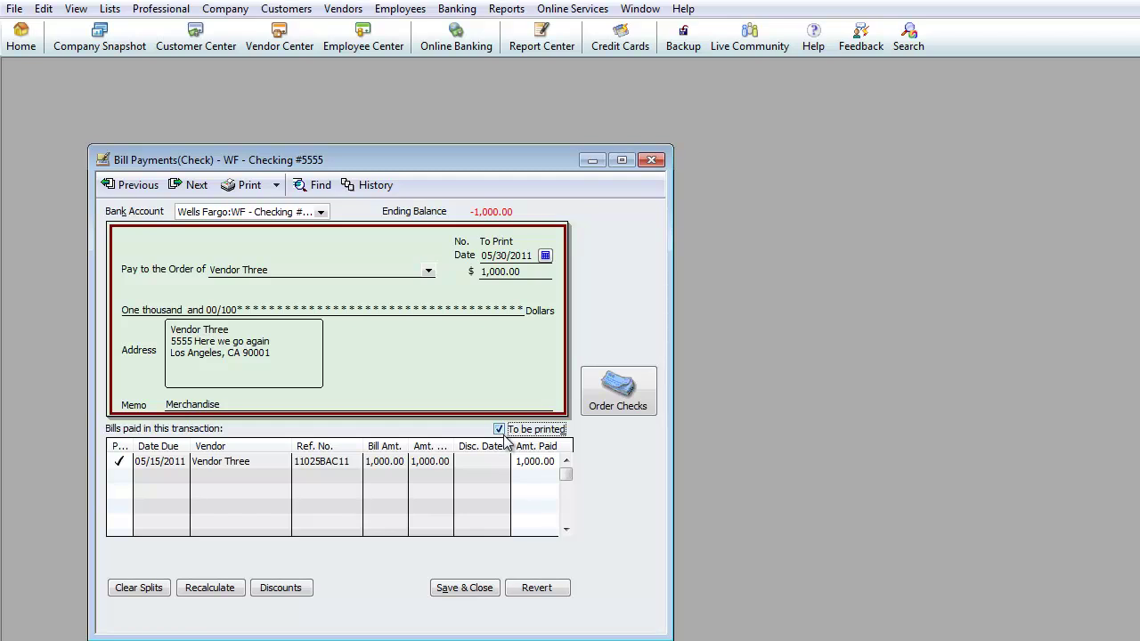
pyautogui.click(500, 431)
pyautogui.click(494, 241)
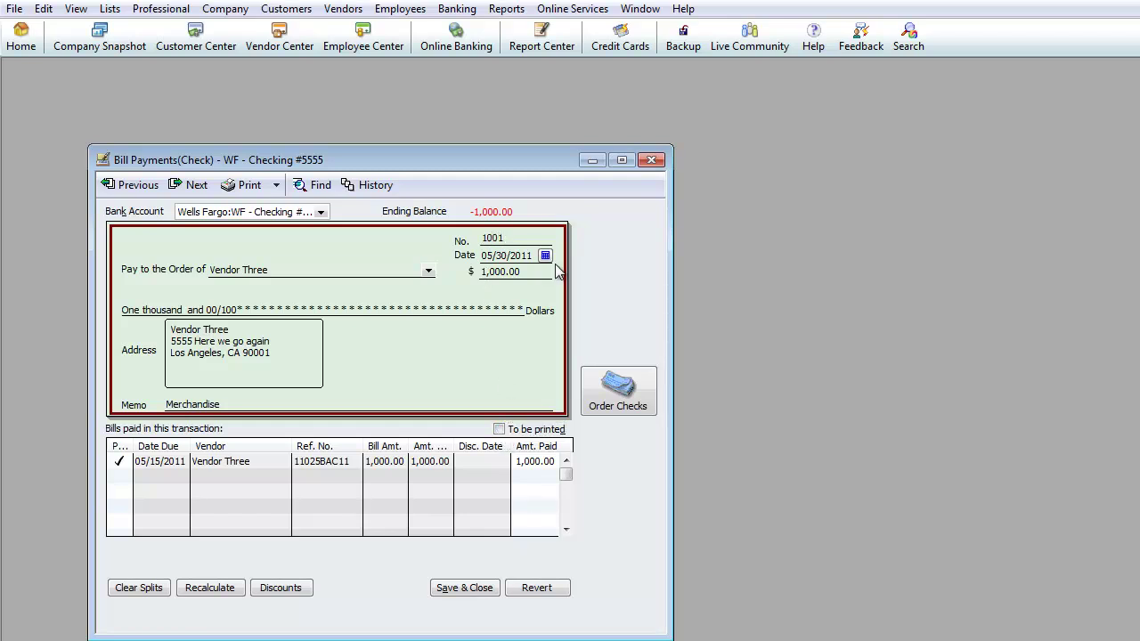
pyautogui.click(246, 185)
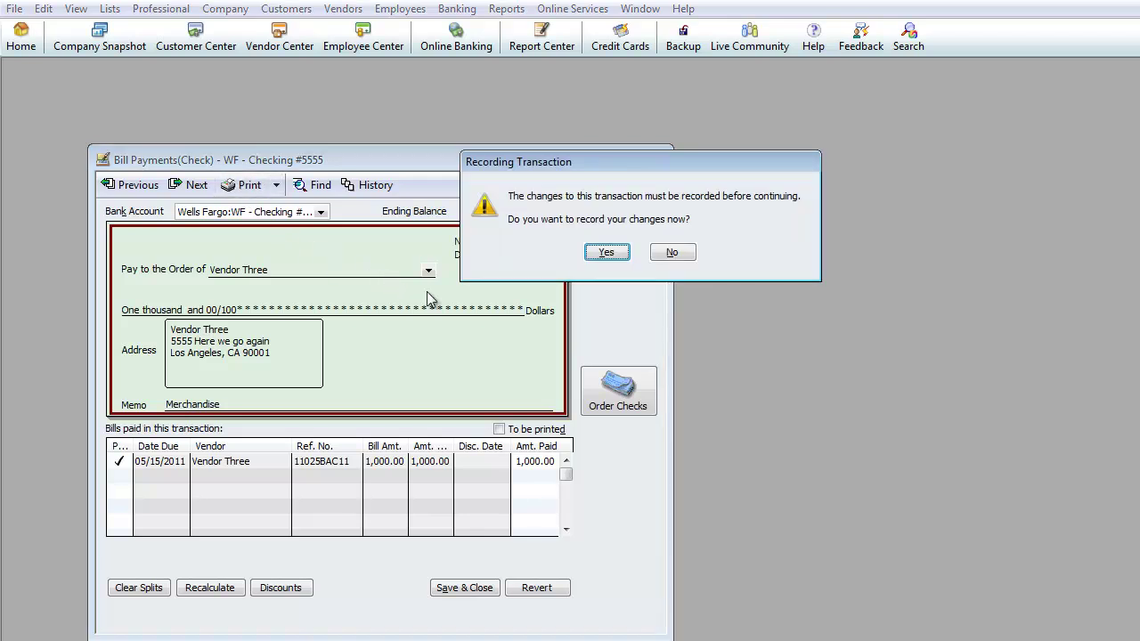
pyautogui.click(607, 253)
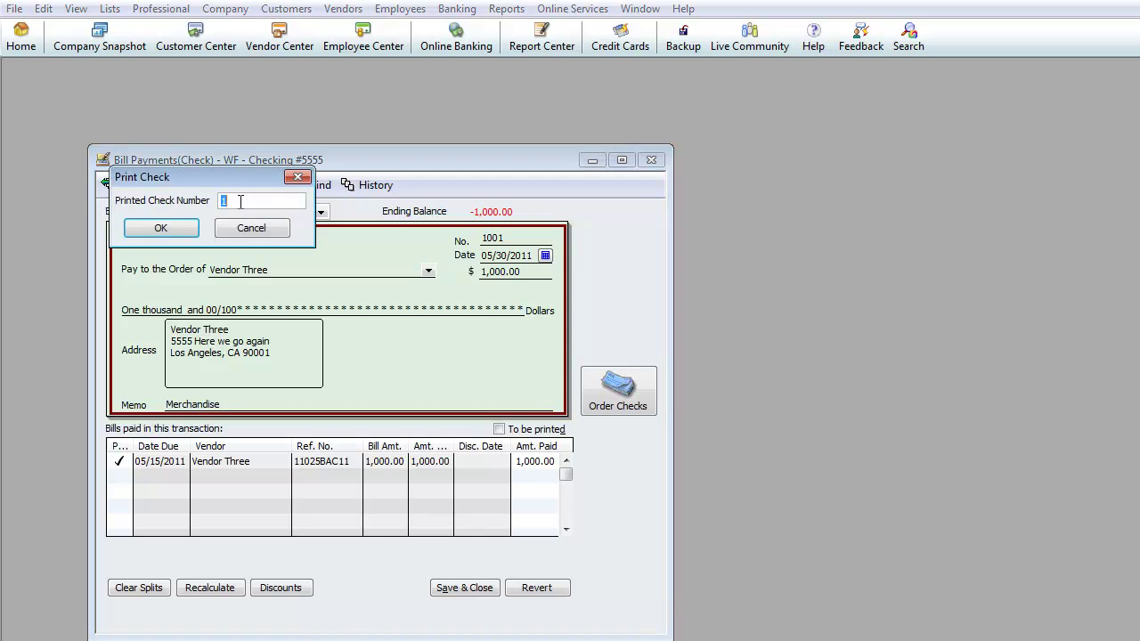
# Confirm printed check number 1001 and keep the HP Officejet printer
pyautogui.write('1001')
pyautogui.click(160, 228)
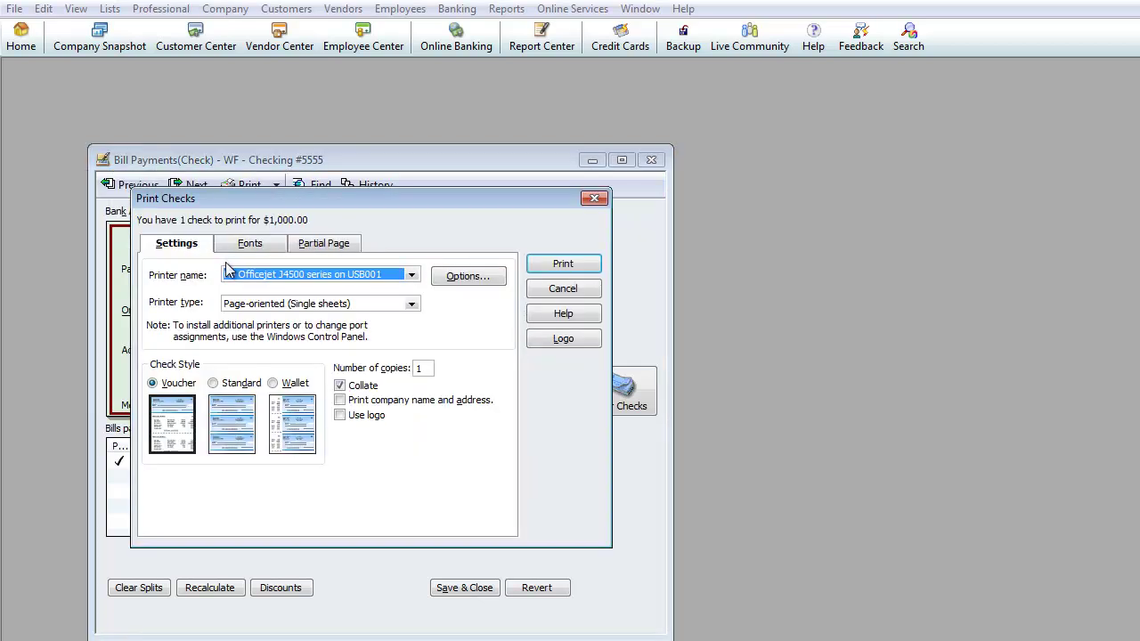
pyautogui.click(411, 275)
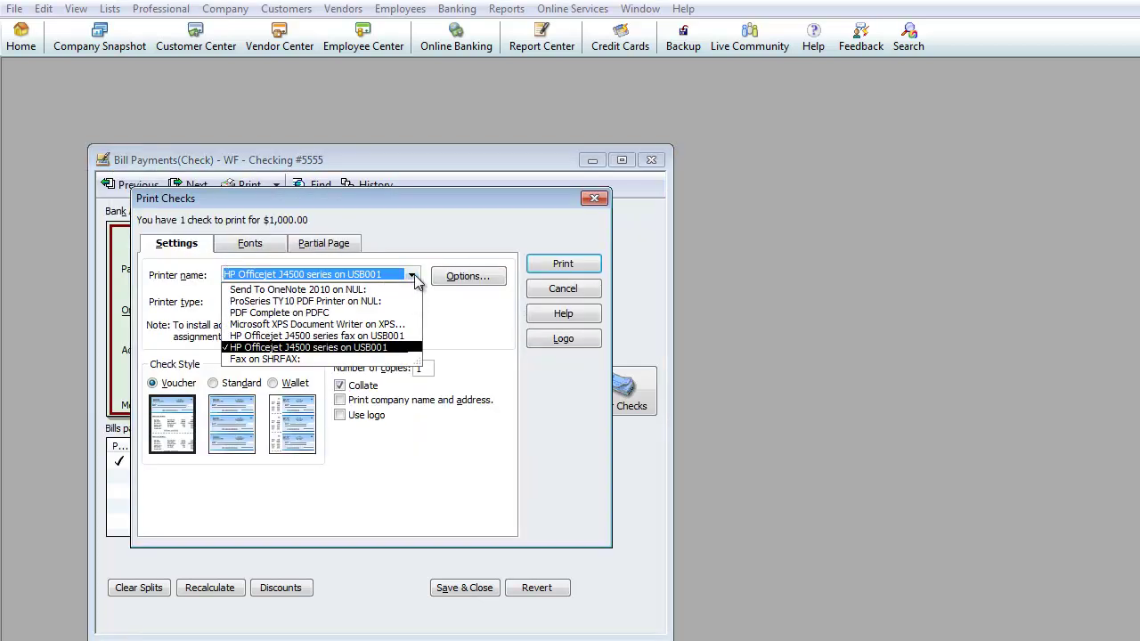
pyautogui.click(471, 332)
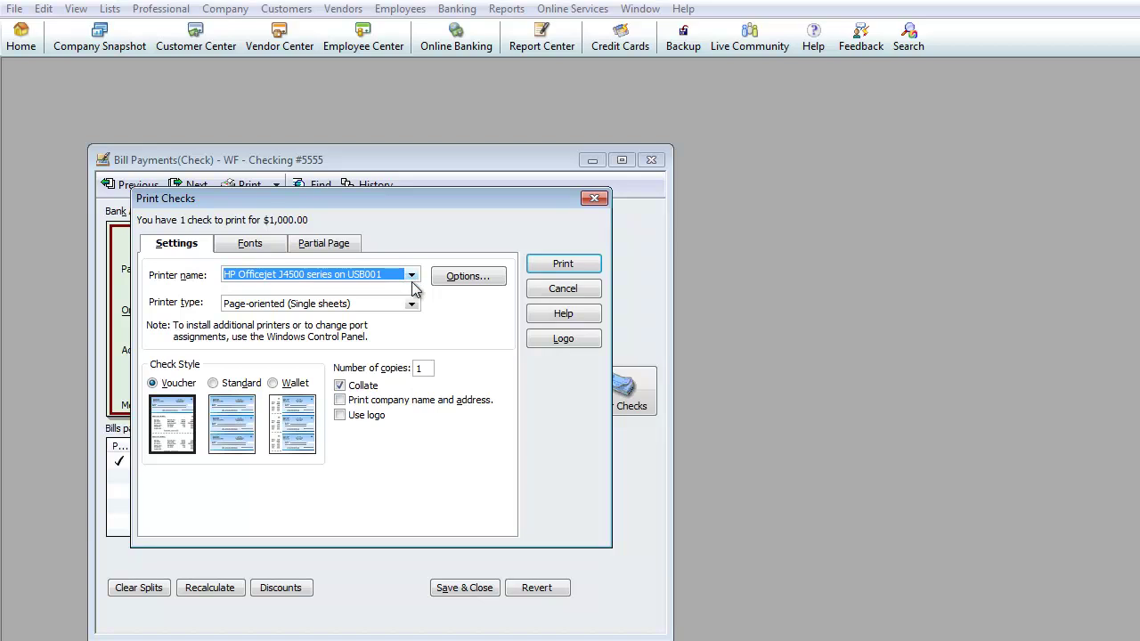
# Compare the Standard, Voucher and Wallet check styles, then cancel without printing
pyautogui.click(219, 388)
pyautogui.click(285, 388)
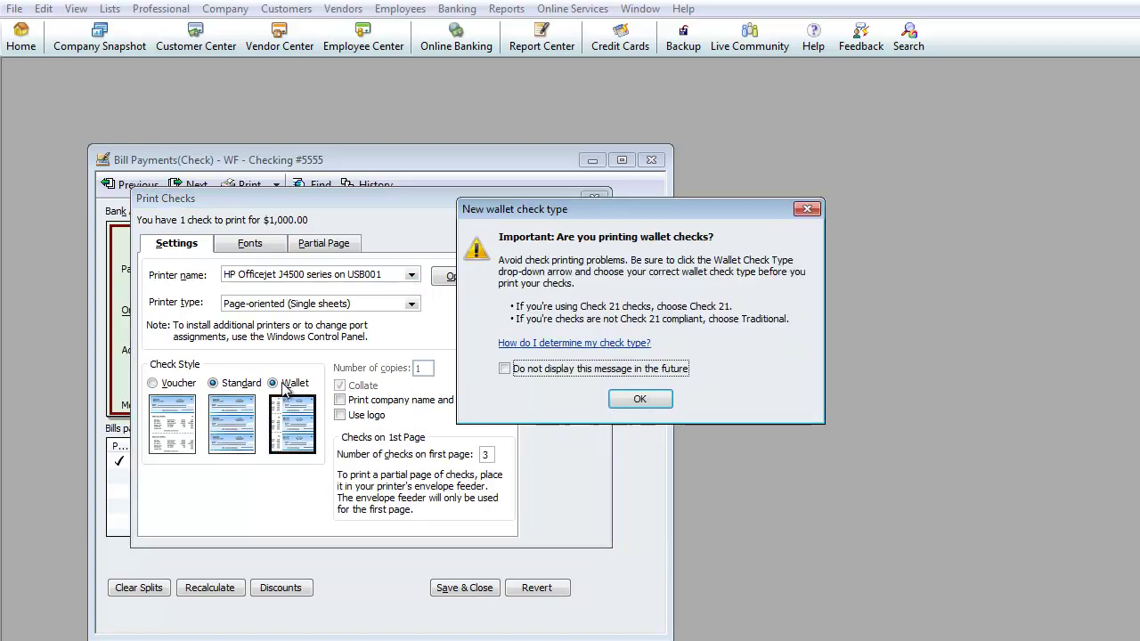
pyautogui.click(623, 401)
pyautogui.click(233, 384)
pyautogui.click(156, 383)
pyautogui.click(218, 383)
pyautogui.click(639, 400)
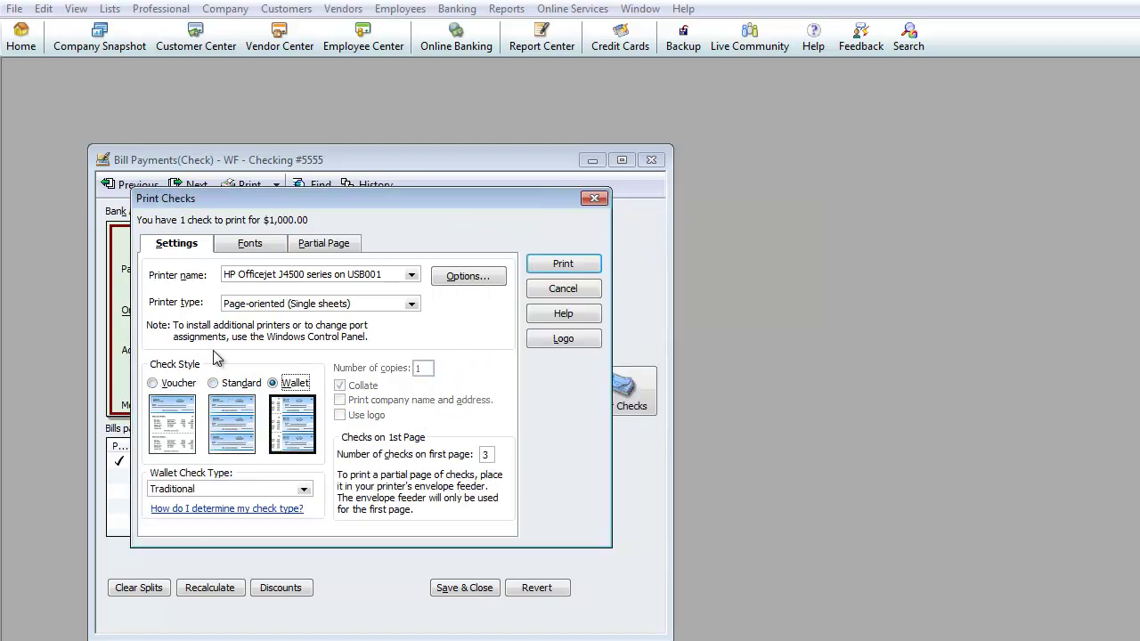
pyautogui.click(559, 289)
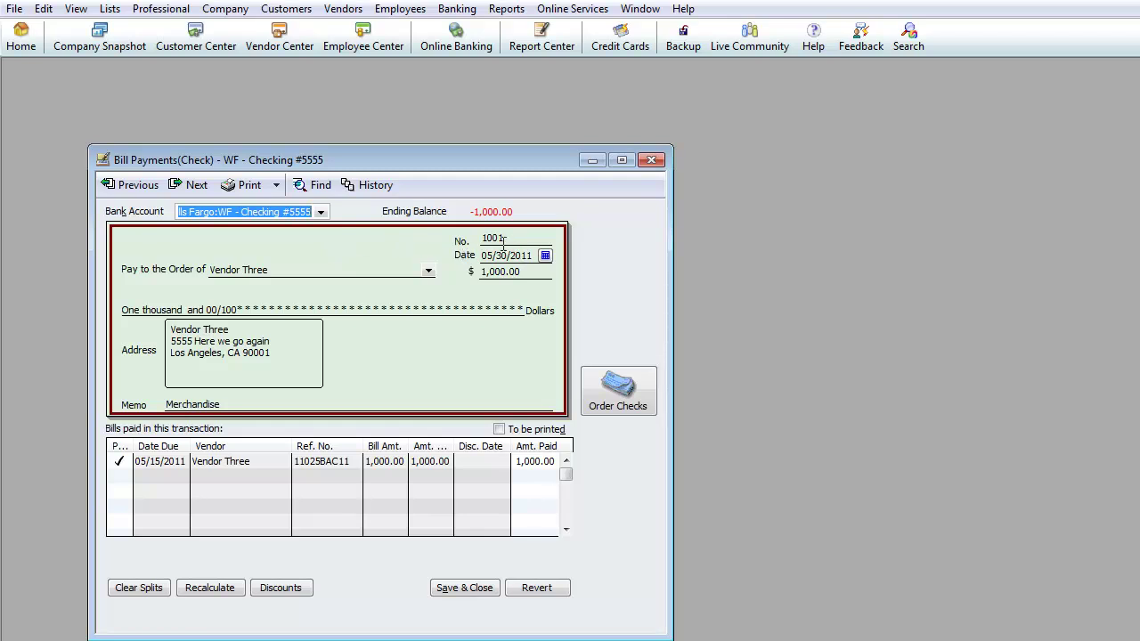
# Save the Vendor Three check, then review the remaining 385.00 Vendor Two and One bills and close Pay Bills
pyautogui.click(455, 589)
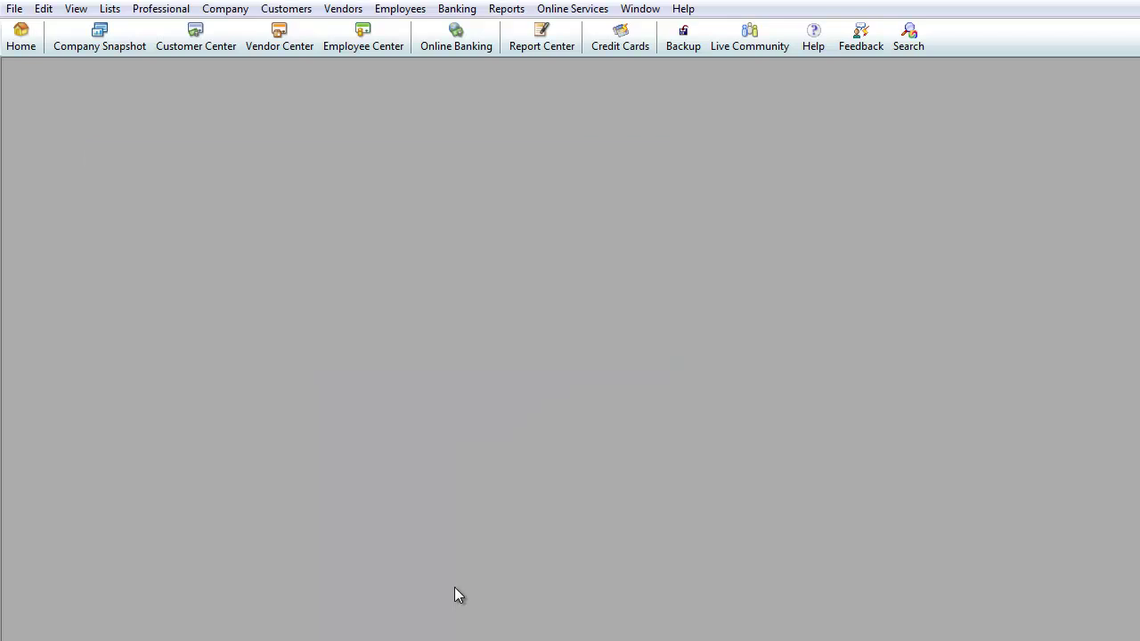
pyautogui.click(346, 9)
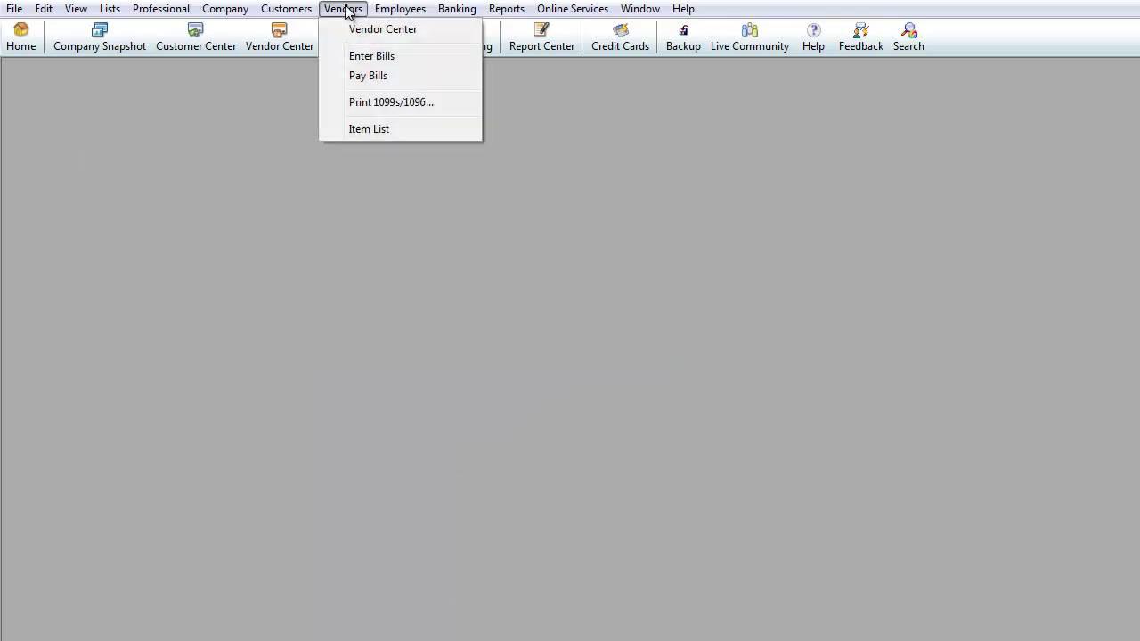
pyautogui.click(365, 79)
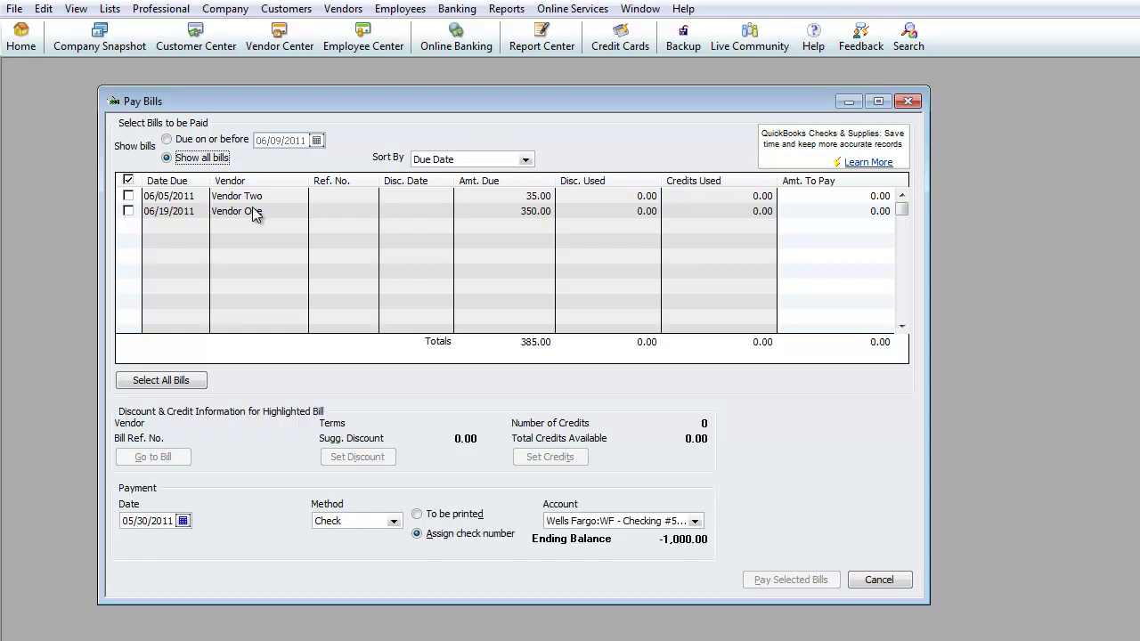
pyautogui.click(906, 103)
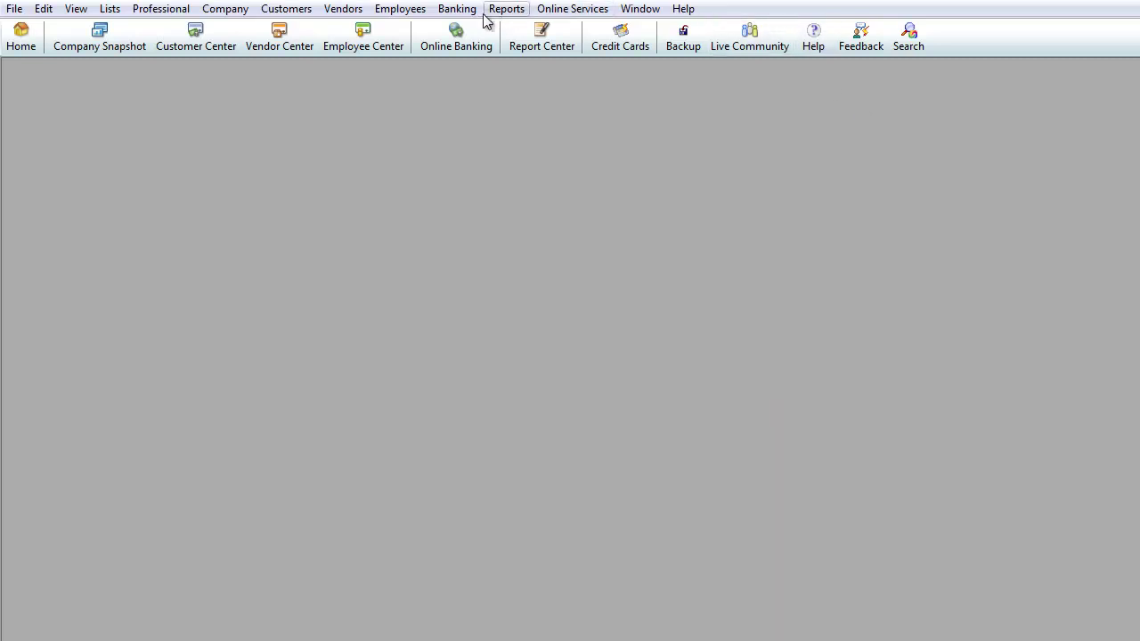
# Start a blank check from WF - Checking #5555, left marked To be printed, ready at the payee field
pyautogui.click(461, 10)
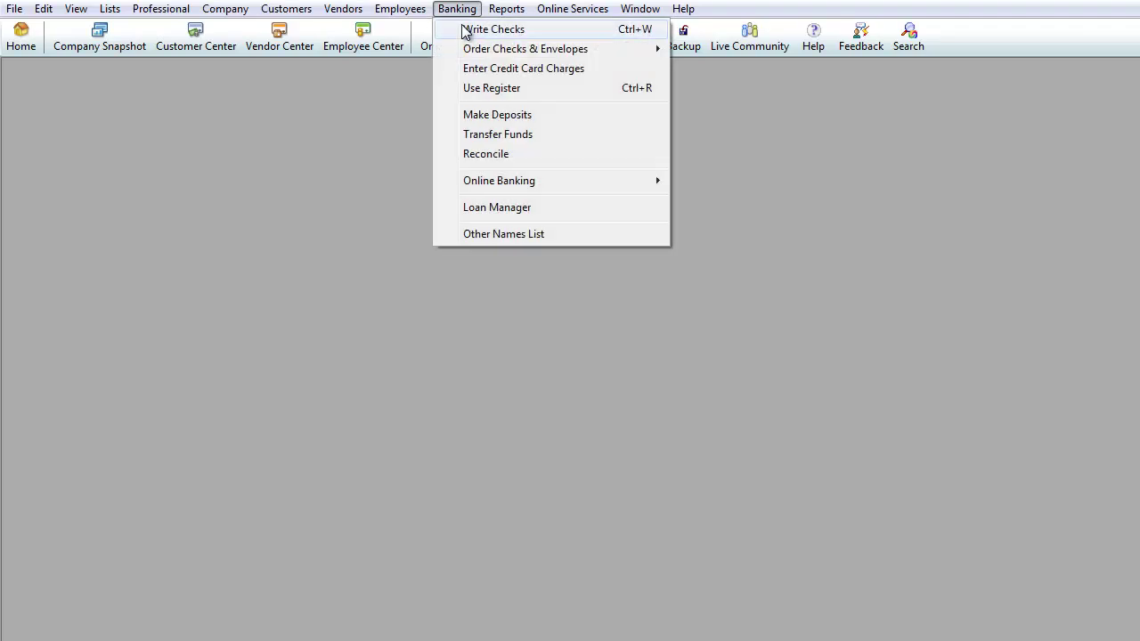
pyautogui.click(464, 27)
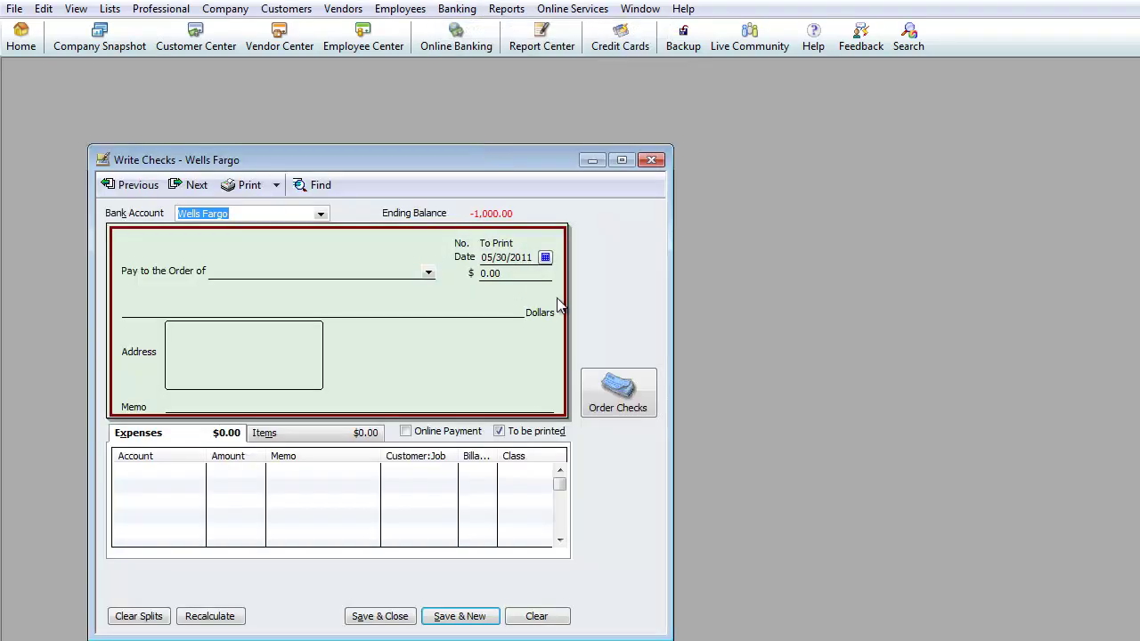
pyautogui.click(321, 215)
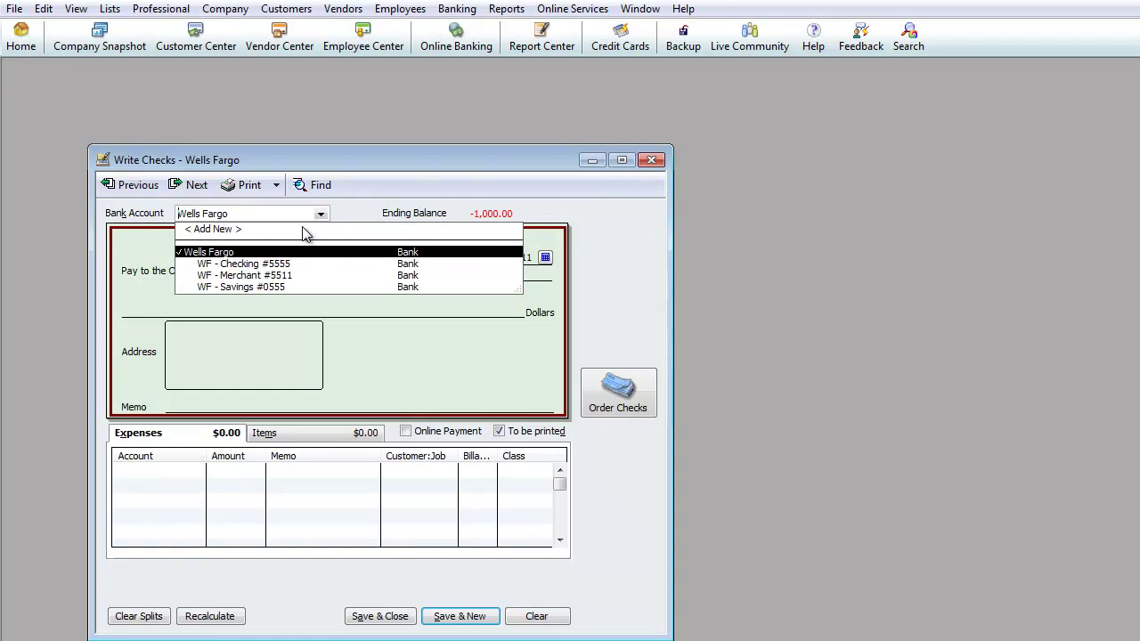
pyautogui.click(258, 264)
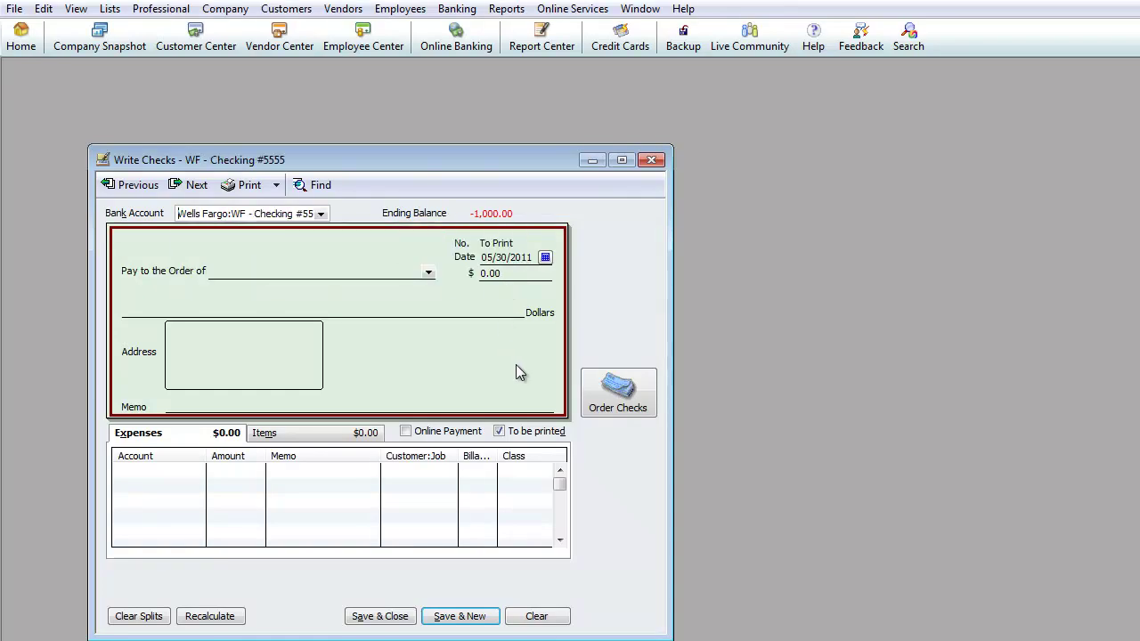
pyautogui.click(499, 431)
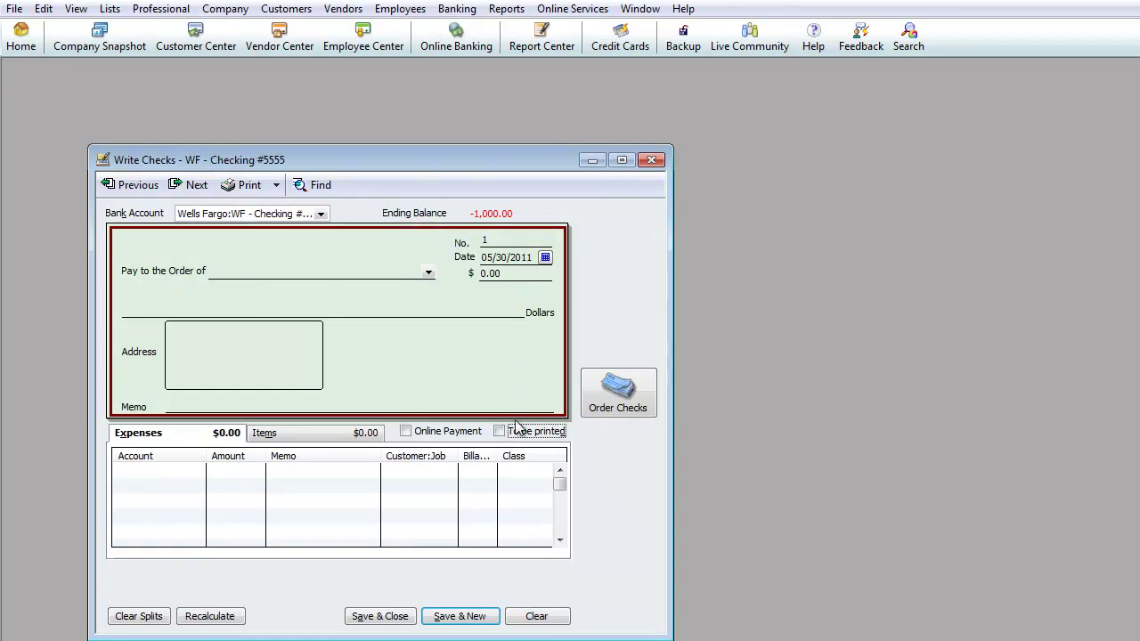
pyautogui.click(499, 431)
pyautogui.press('Tab')
pyautogui.hotkey('shift', 'Tab')
pyautogui.hotkey('shift', 'Tab')
pyautogui.hotkey('shift', 'Tab')
pyautogui.hotkey('shift', 'Tab')
pyautogui.hotkey('shift', 'Tab')
pyautogui.hotkey('shift', 'Tab')
pyautogui.press('Tab')
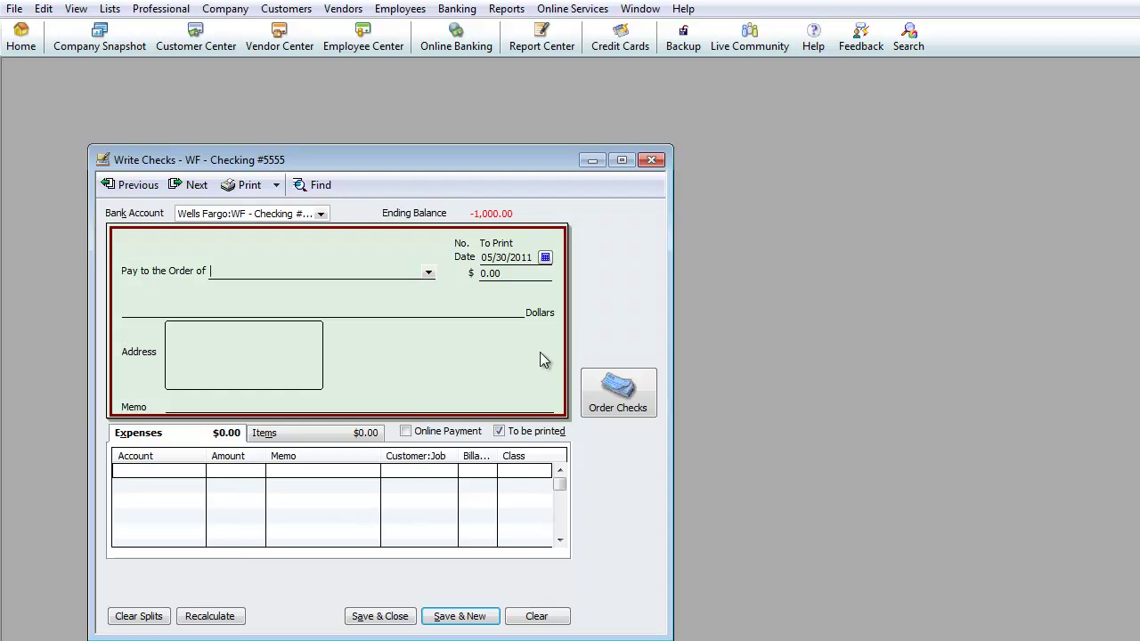
# Enter payee Pizza Company and Quick Add it as a new vendor
pyautogui.write('Pizz')
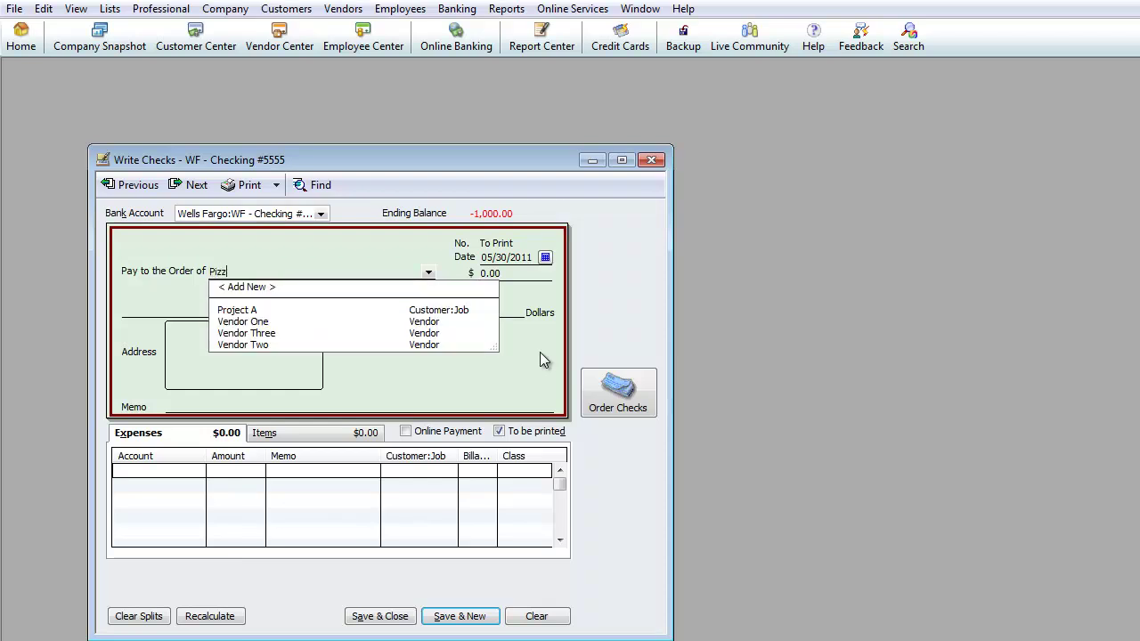
pyautogui.write('a Company')
pyautogui.press('Tab')
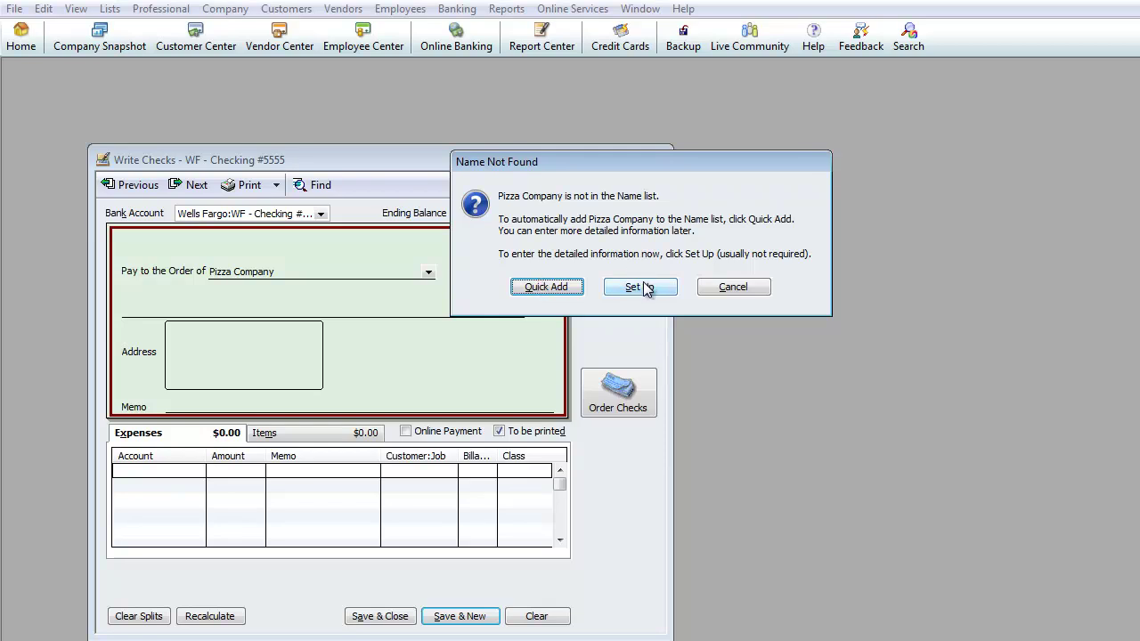
pyautogui.click(540, 289)
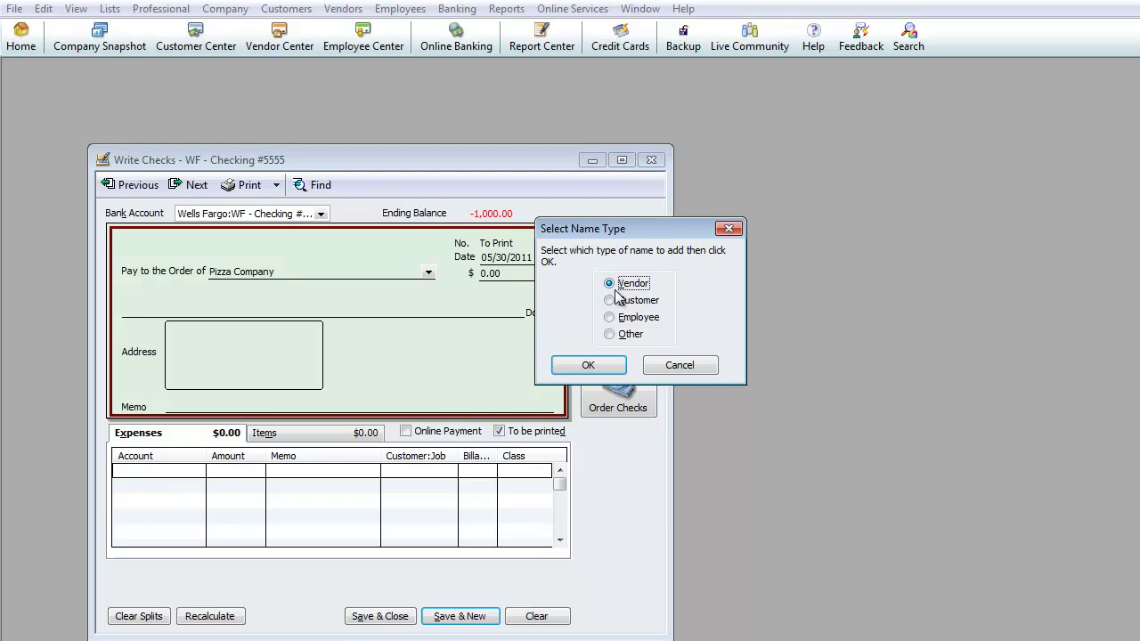
pyautogui.click(593, 370)
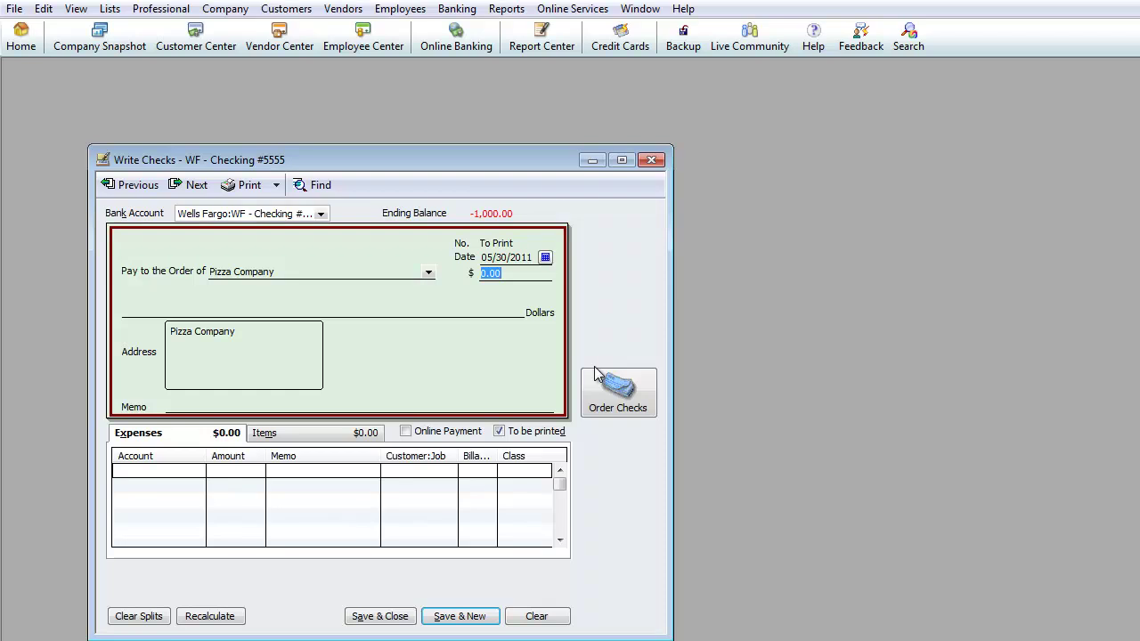
# Enter 17.55, memo 'Pizza Party for Office', charge Meals and Entertainment, and send to print
pyautogui.write('17.55')
pyautogui.press('Tab')
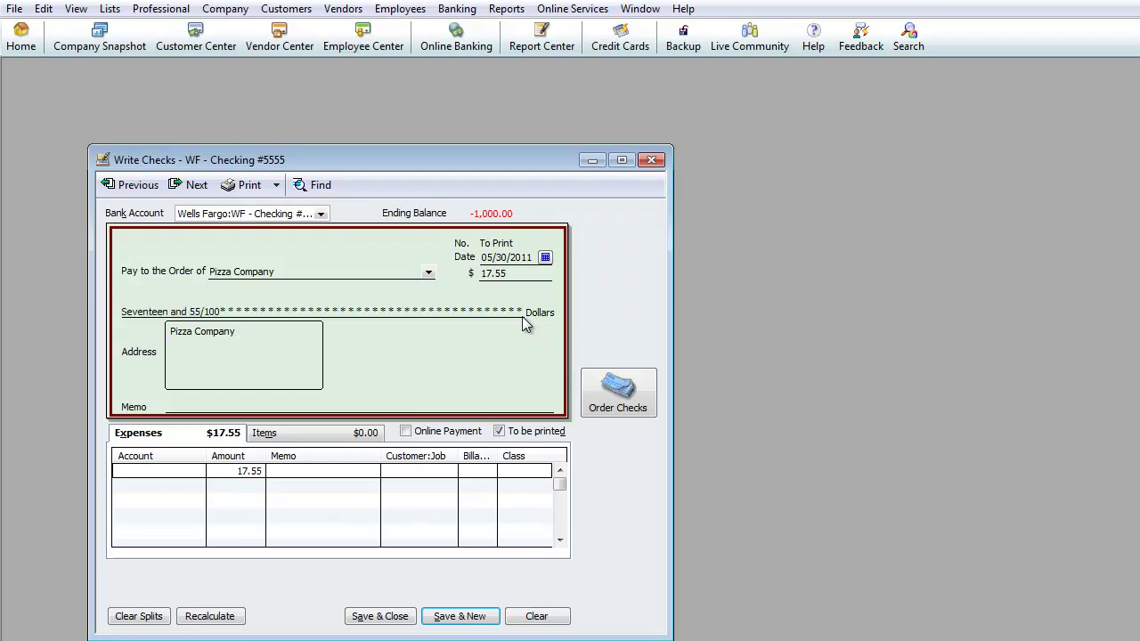
pyautogui.write('Pizza Party for Office')
pyautogui.press('Tab')
pyautogui.press('Tab')
pyautogui.press('Tab')
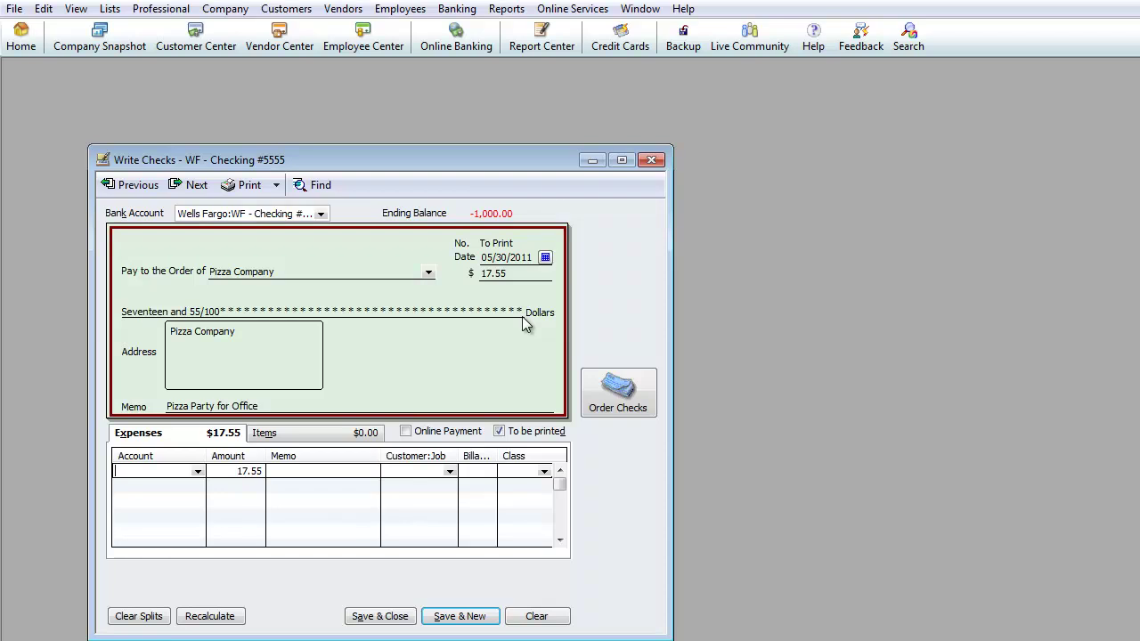
pyautogui.write('M')
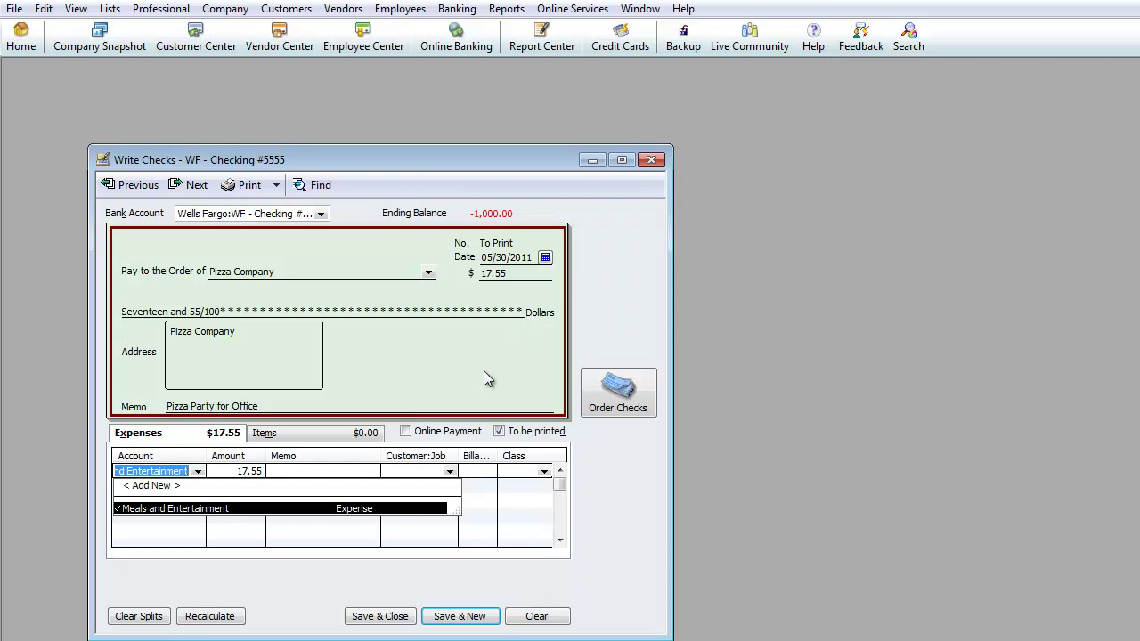
pyautogui.click(233, 511)
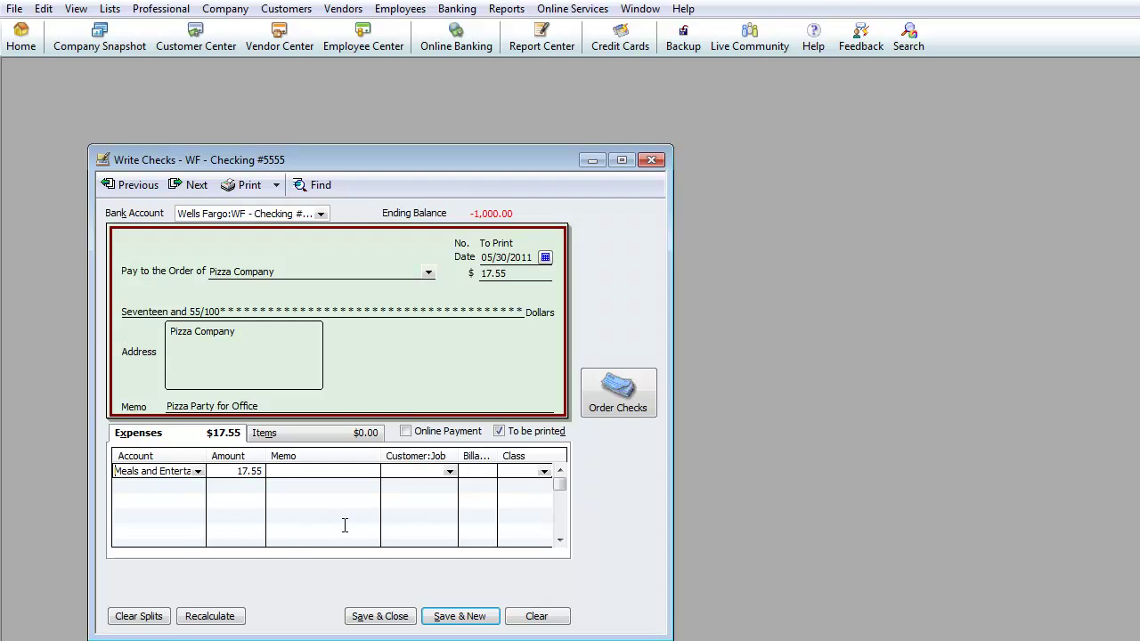
pyautogui.click(246, 186)
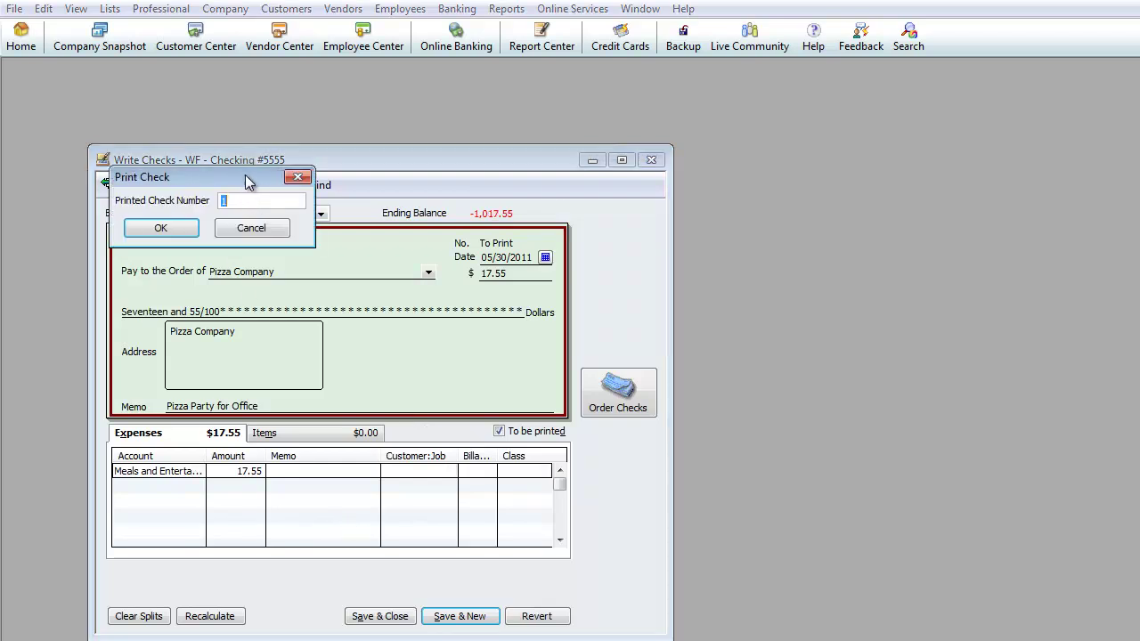
# Cancel printing, clear To be printed, and give the Pizza Company check number 1002
pyautogui.moveTo(241, 172); pyautogui.dragTo(328, 214)
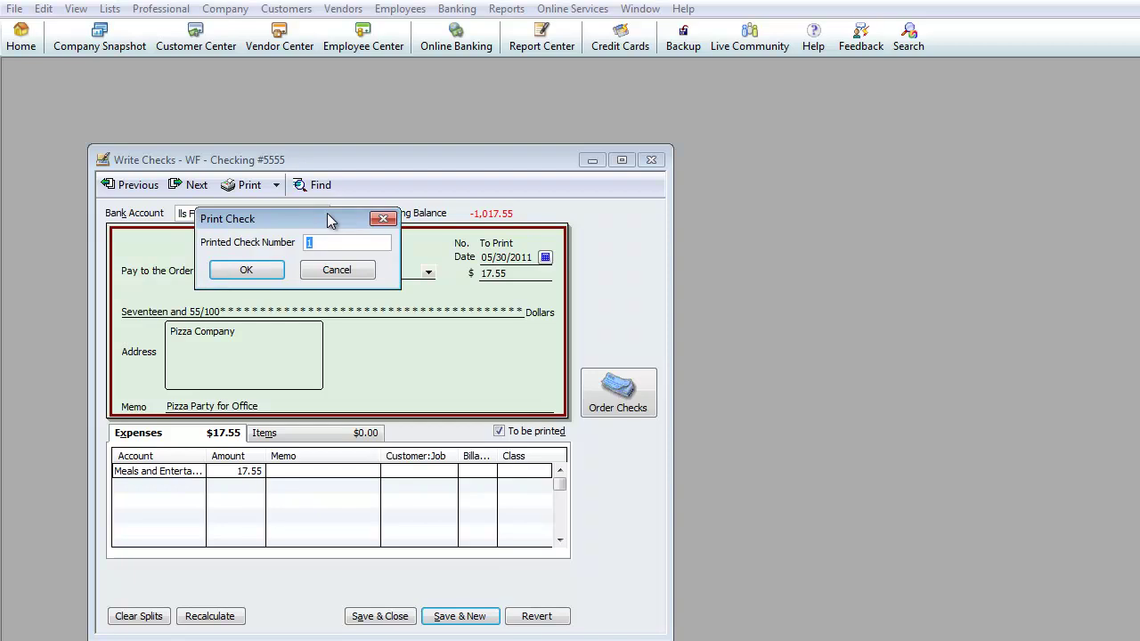
pyautogui.click(337, 271)
pyautogui.click(500, 432)
pyautogui.click(497, 241)
pyautogui.write('1002')
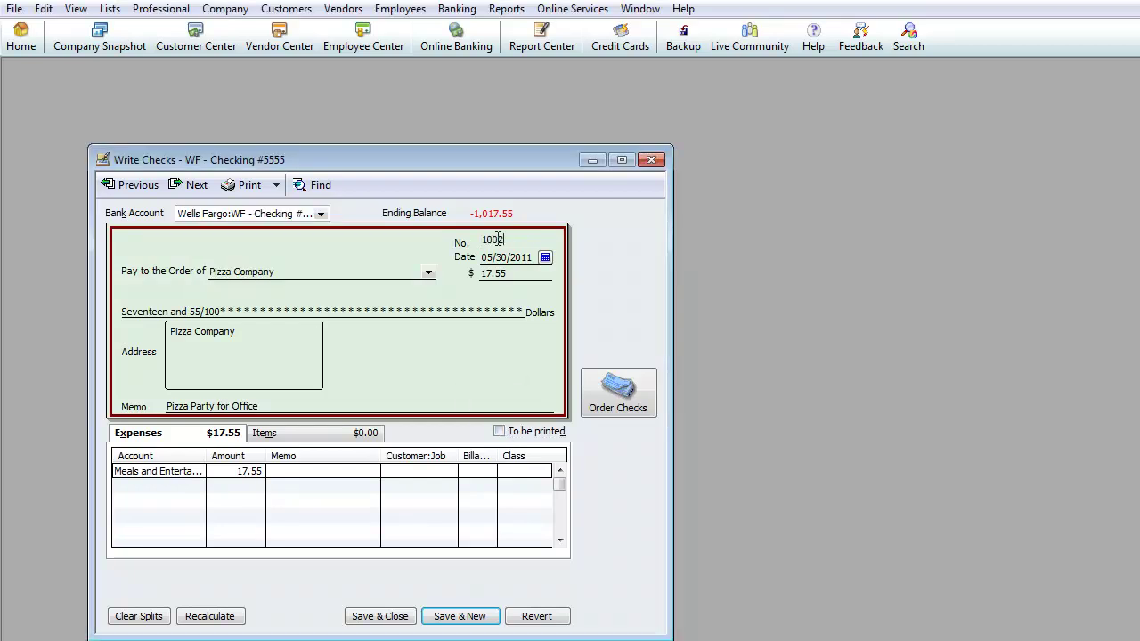
# Save the check and open a new one, recording it without a customer job
pyautogui.click(459, 618)
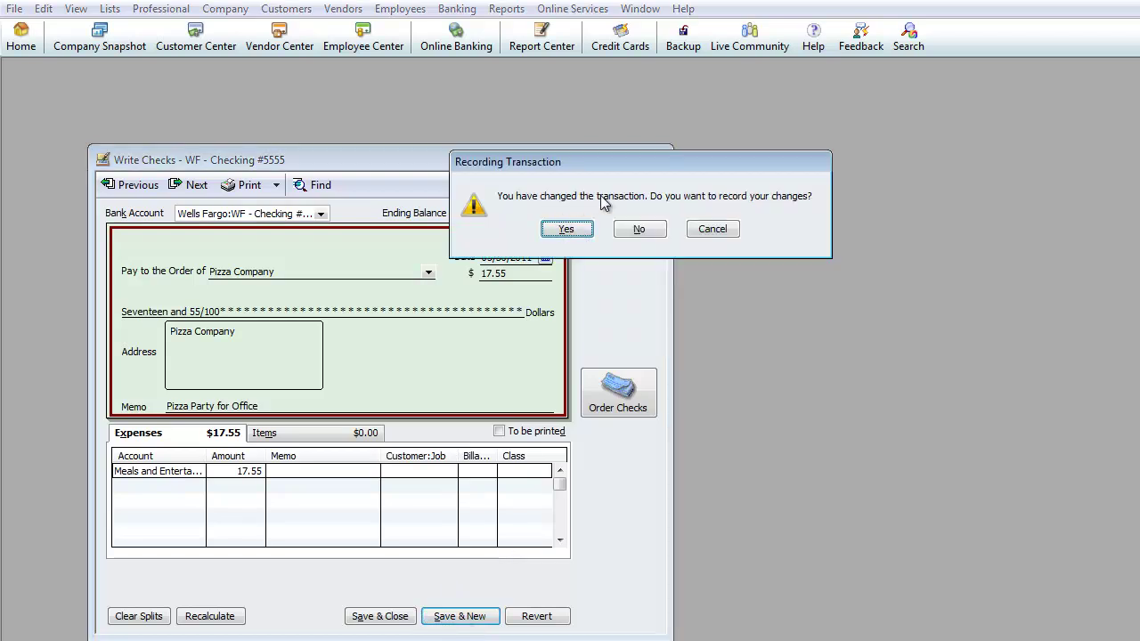
pyautogui.click(587, 228)
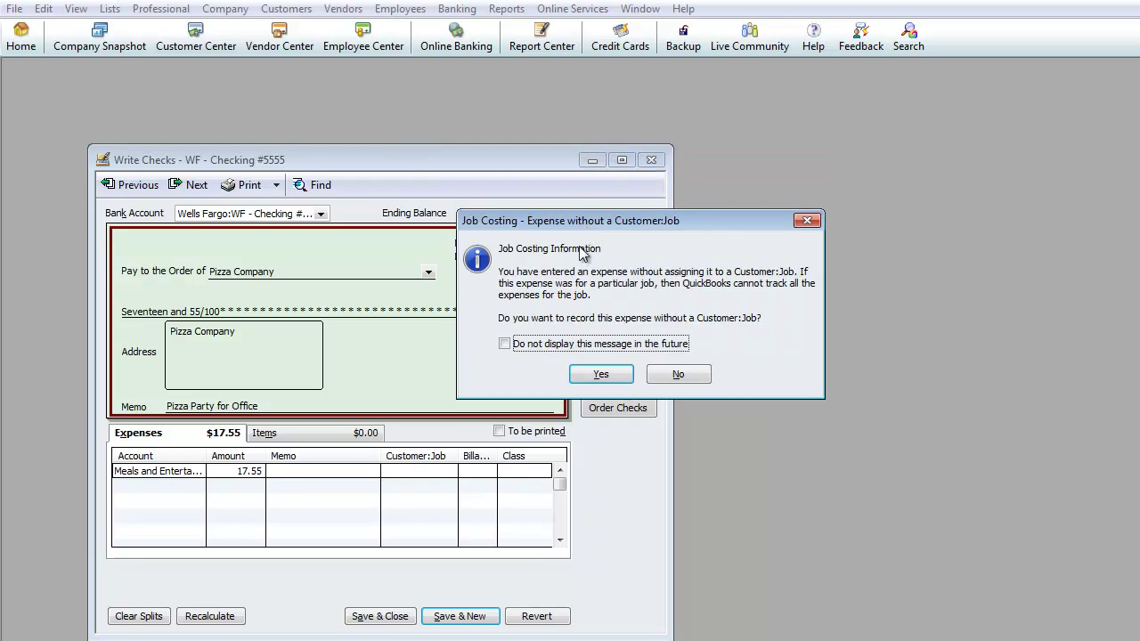
pyautogui.click(515, 345)
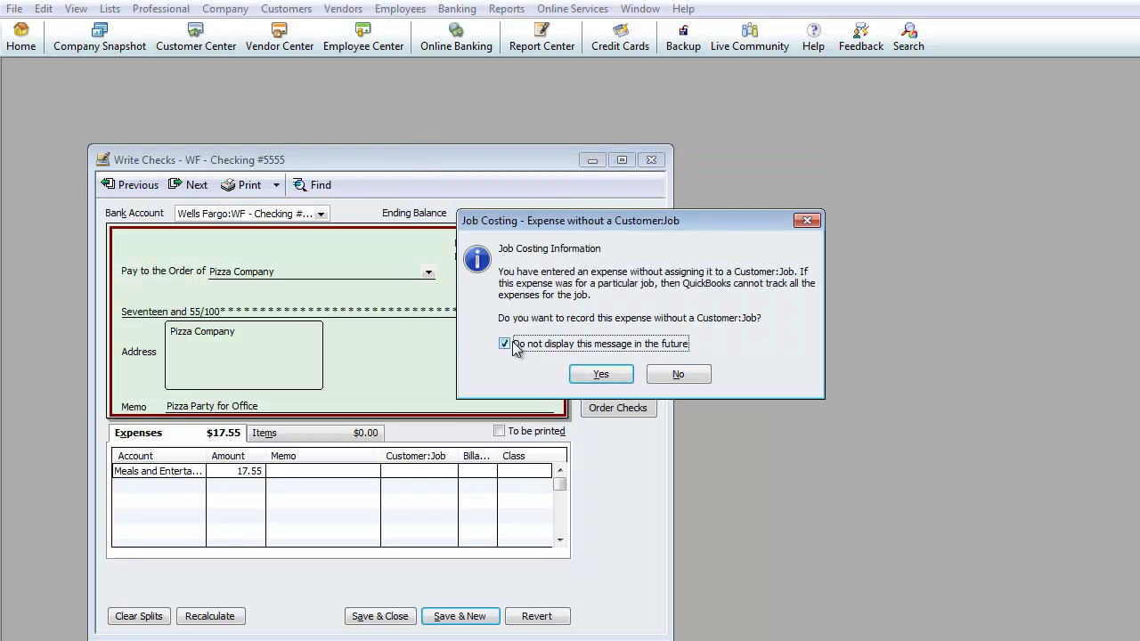
pyautogui.click(599, 375)
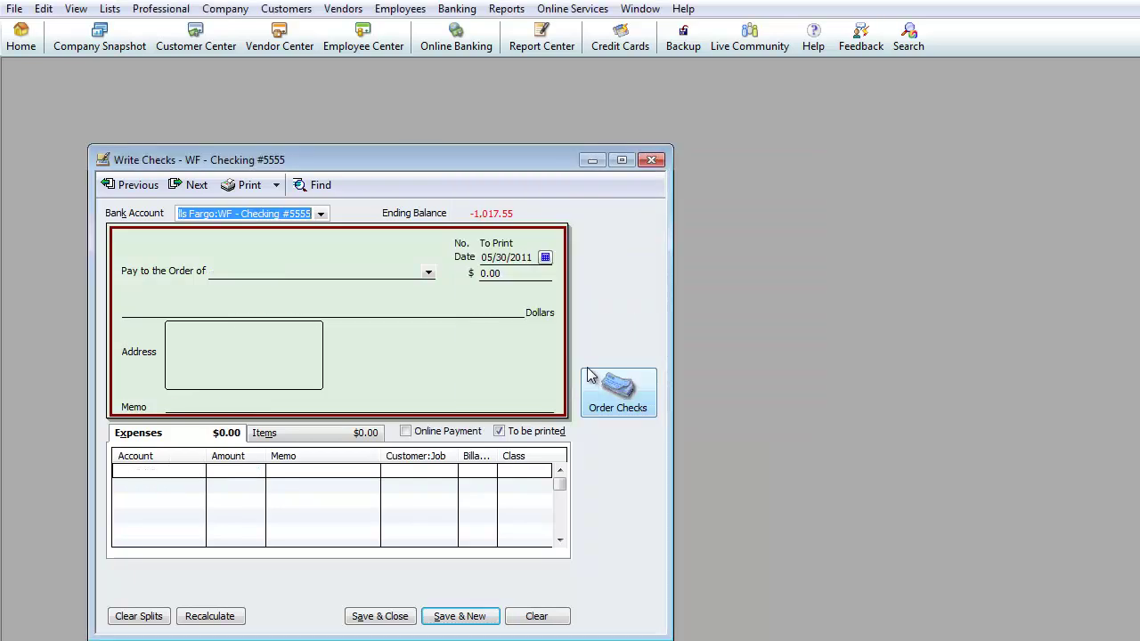